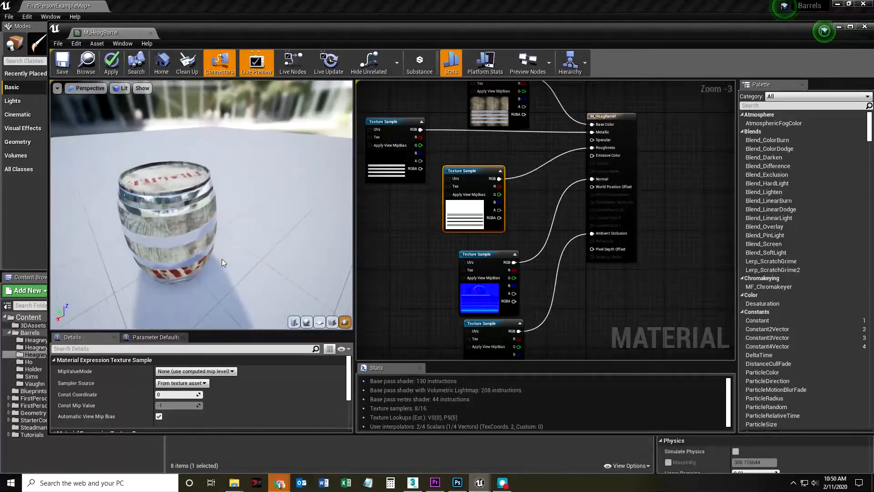
Step: Examine the barrel preview and the texture samples feeding the M_HeagBarrel material's base color, metallic and roughness inputs
left_click_drag(179, 239, 160, 231)
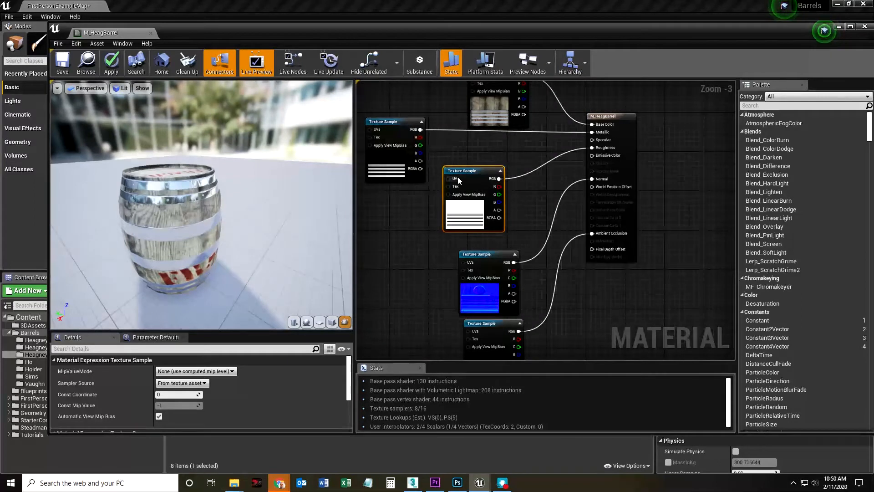
left_click_drag(456, 174, 456, 179)
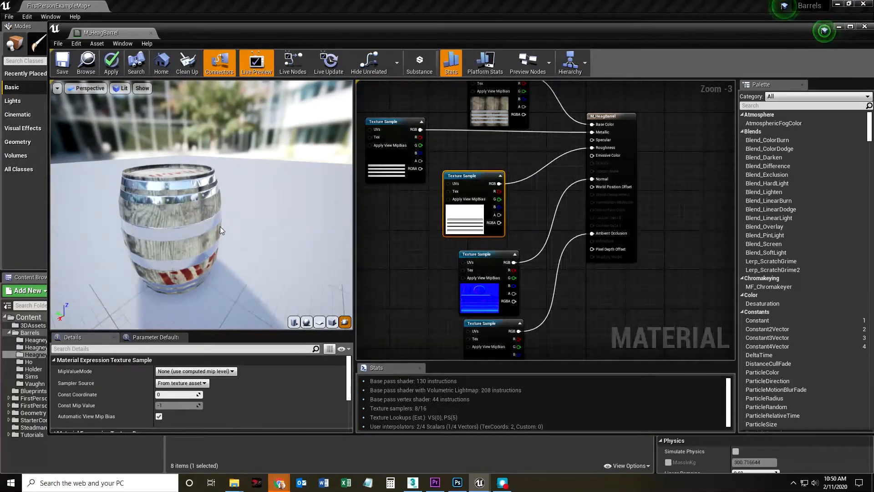
right_click_drag(477, 119, 476, 175)
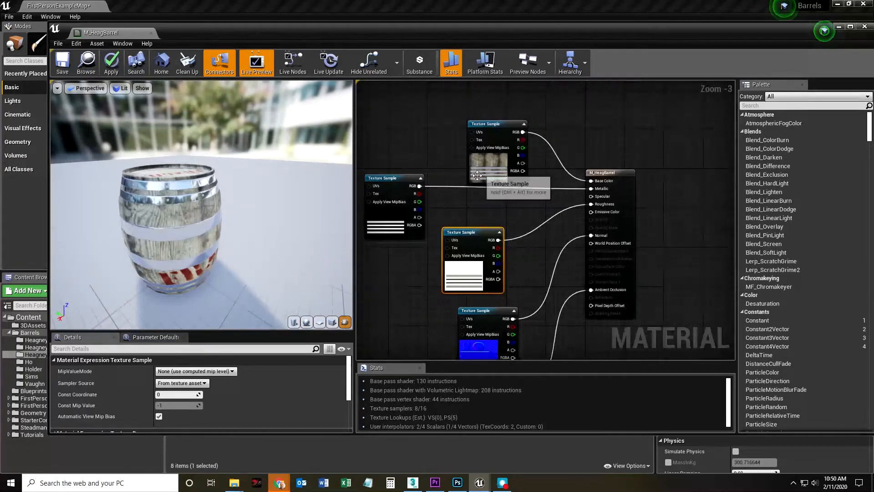
scroll(477, 175, "up", 3)
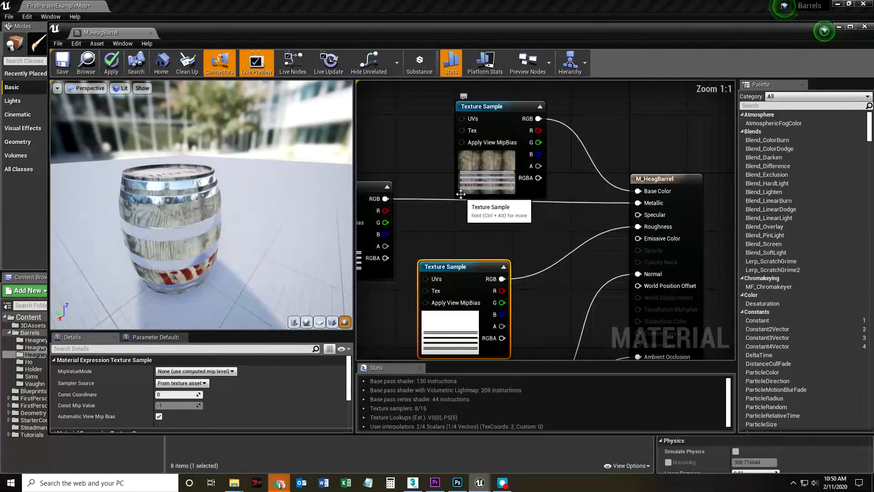
scroll(198, 260, "up", 2)
scroll(197, 261, "down", 4)
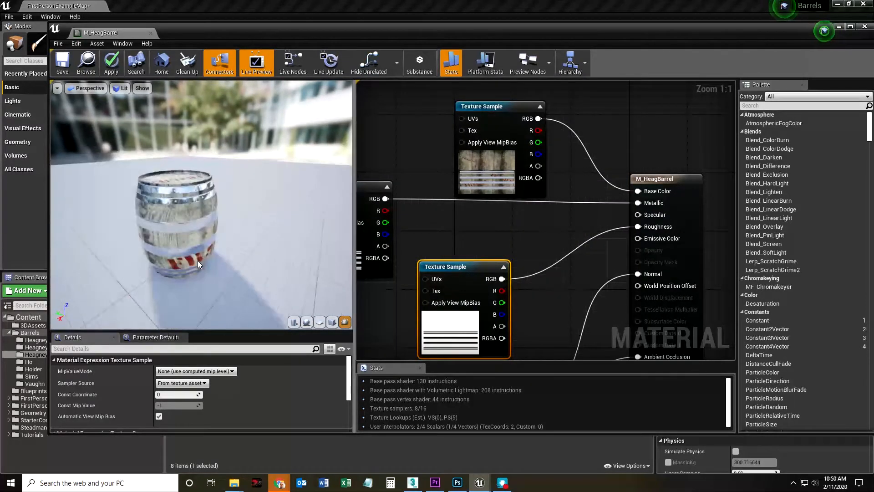
right_click_drag(446, 223, 541, 167)
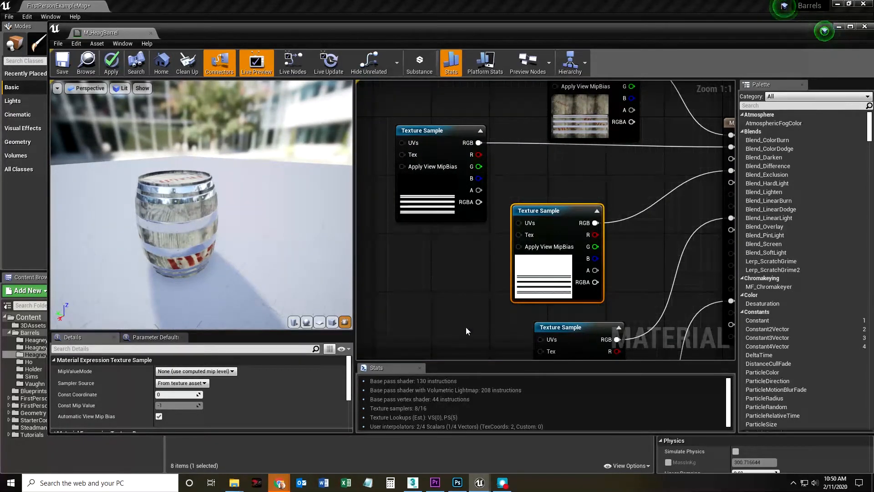
Step: Switch to Photoshop and inspect the metal bands in LP_BarrelMetallicMap02.psd, comparing them with LP_BarrelDiffuseMap03.tga
left_click(458, 482)
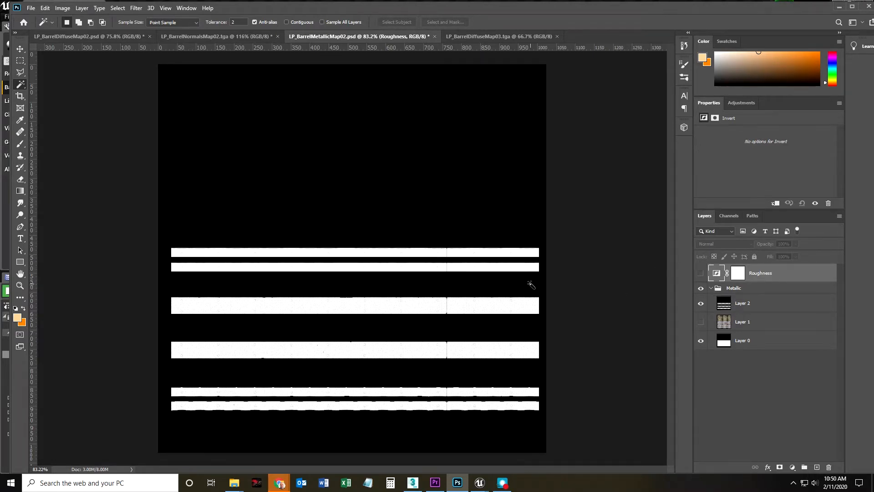
left_click_drag(239, 282, 288, 266, "ctrl")
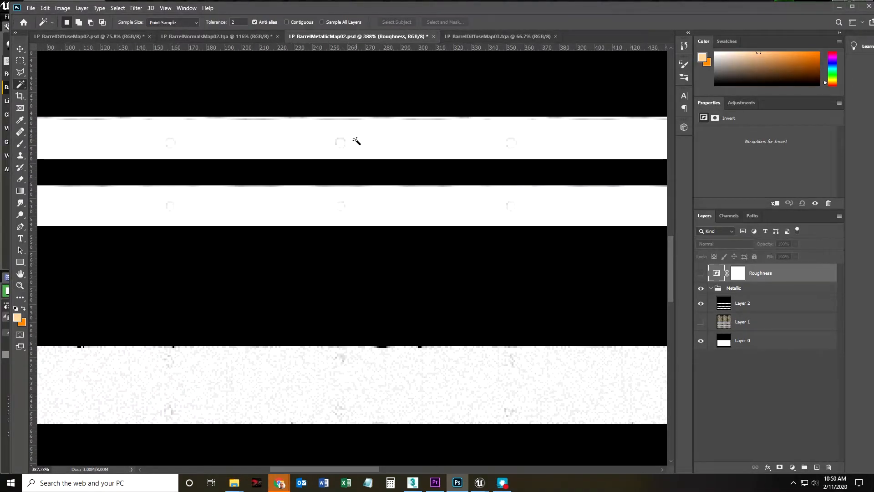
left_click_drag(594, 312, 475, 287, "ctrl")
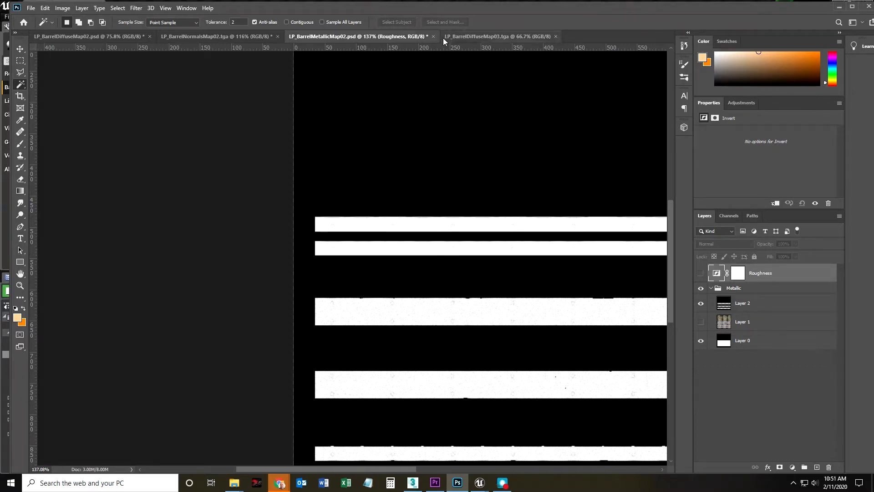
left_click(465, 36)
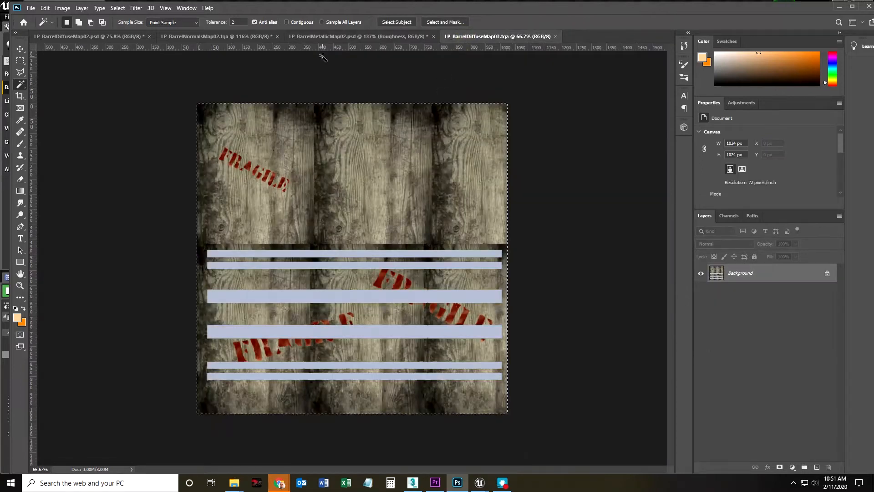
left_click(298, 36)
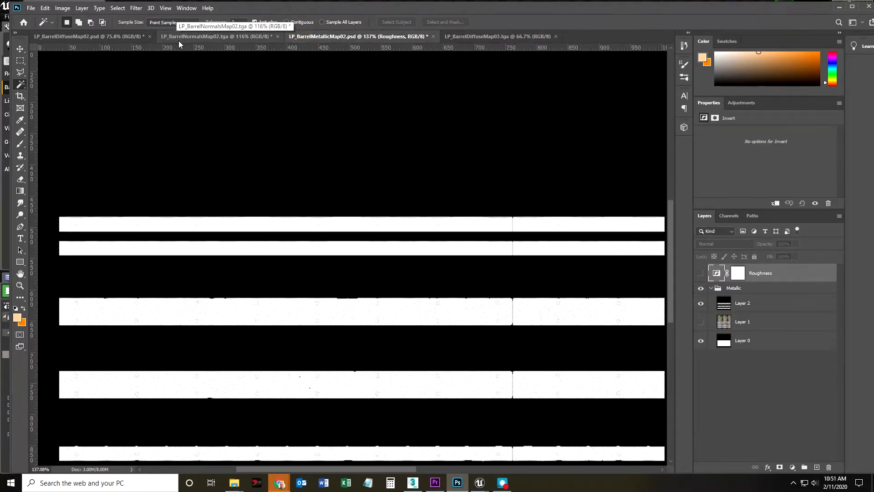
key("z")
mouse_move(497, 283)
left_mouse_down()
mouse_move(465, 293)
mouse_move(497, 293)
left_mouse_up()
key("w")
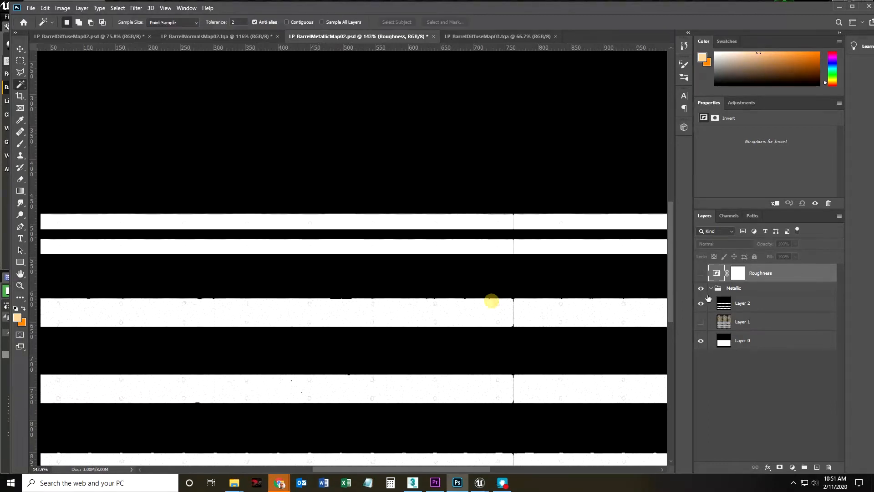
Step: Show the Roughness invert layer in LP_BarrelMetallicMap02.psd and close the document with its changes saved
left_click(701, 275)
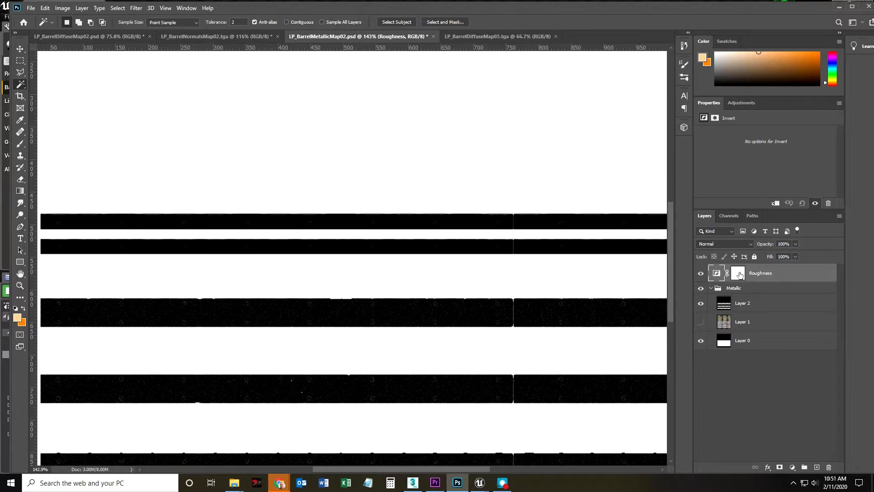
key("z")
left_click_drag(496, 266, 474, 273)
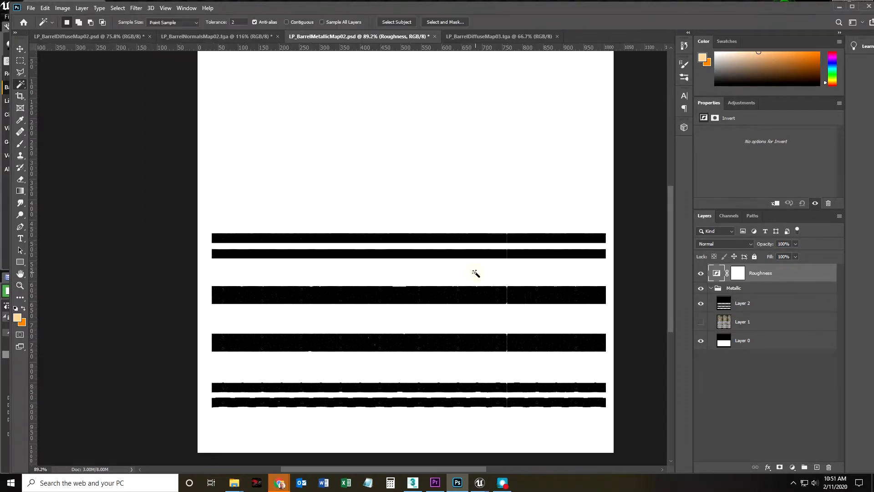
key("z")
mouse_move(388, 302)
left_mouse_down()
mouse_move(382, 308)
mouse_move(389, 304)
left_mouse_up()
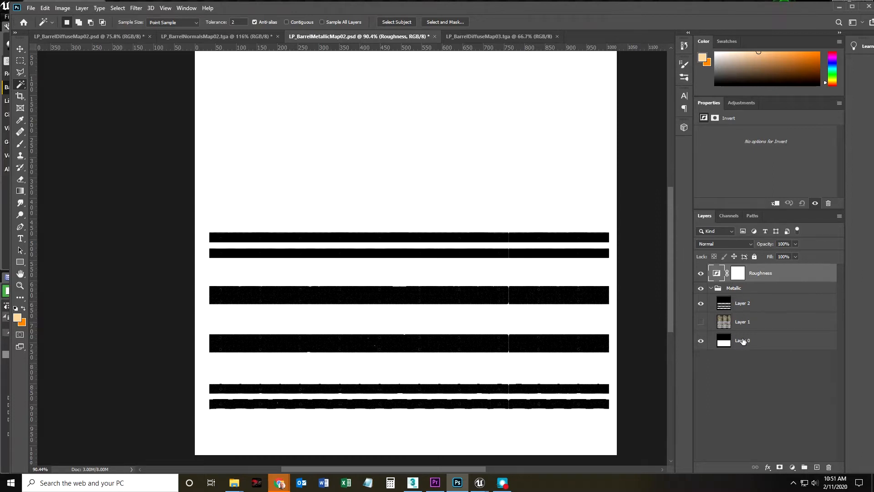
left_click(434, 36)
left_click(407, 183)
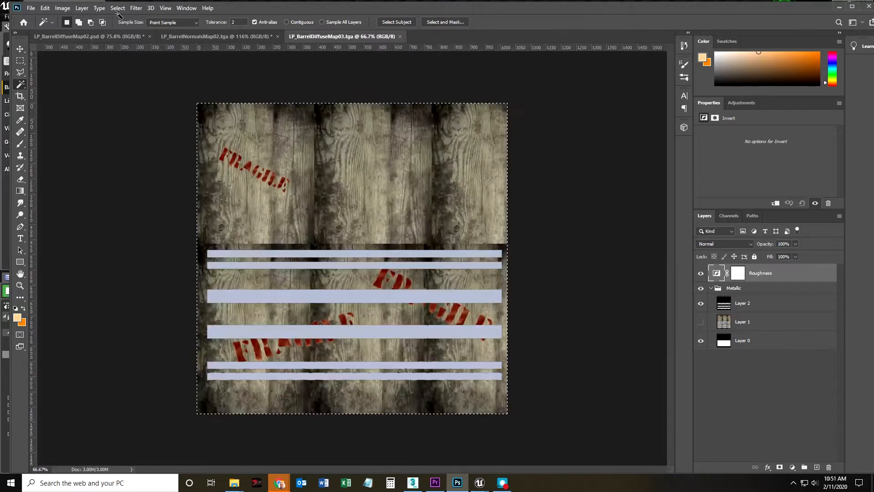
Step: Open LP_BarrelRoughnessMap02.psd and toggle the Invert 1 layer off and on, leaving it shown
left_click(26, 8)
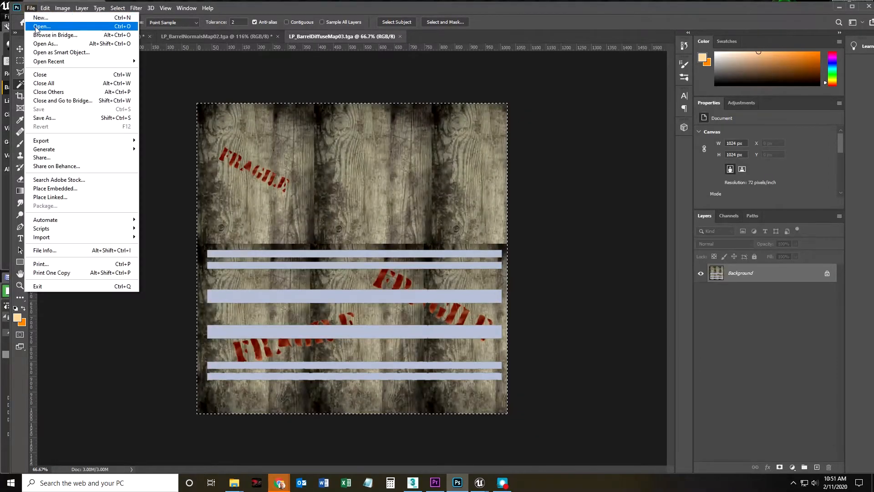
left_click(37, 26)
left_click(138, 87)
left_click(136, 94)
double_click(124, 94)
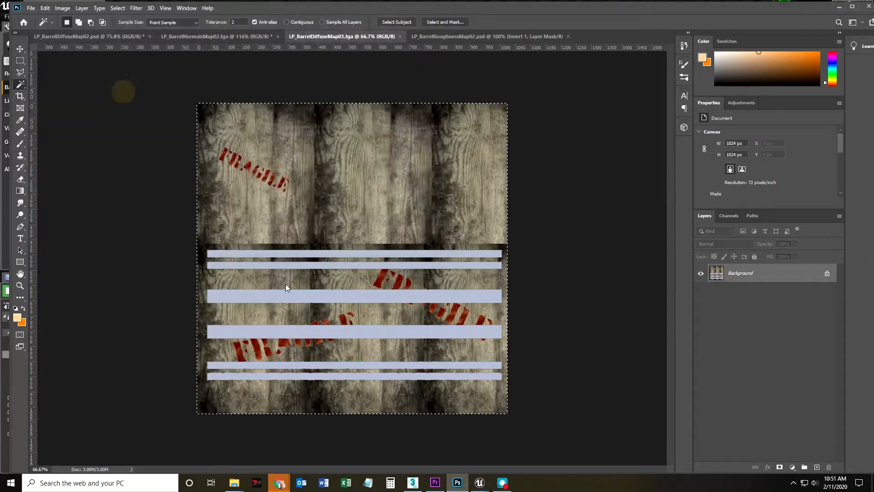
left_click(700, 273)
left_click(701, 273)
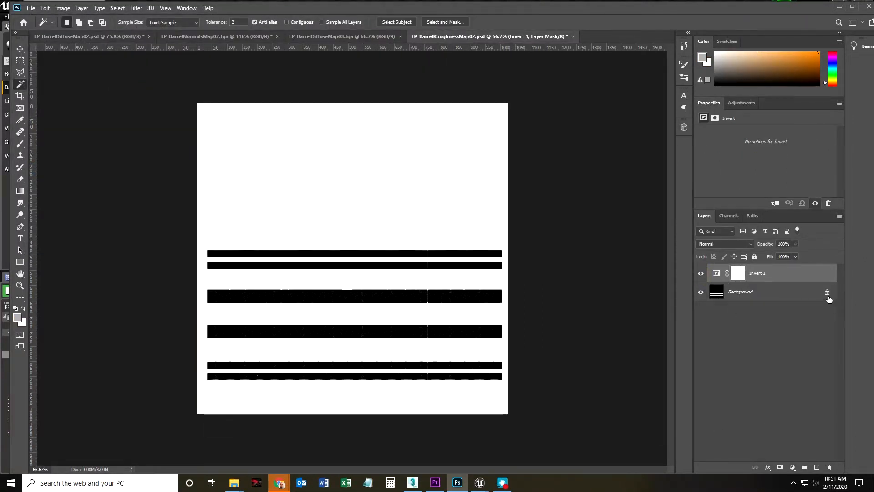
Step: Set the Magic Wand tolerance to 20 and select all the black metal bands in the roughness map
left_click(743, 102)
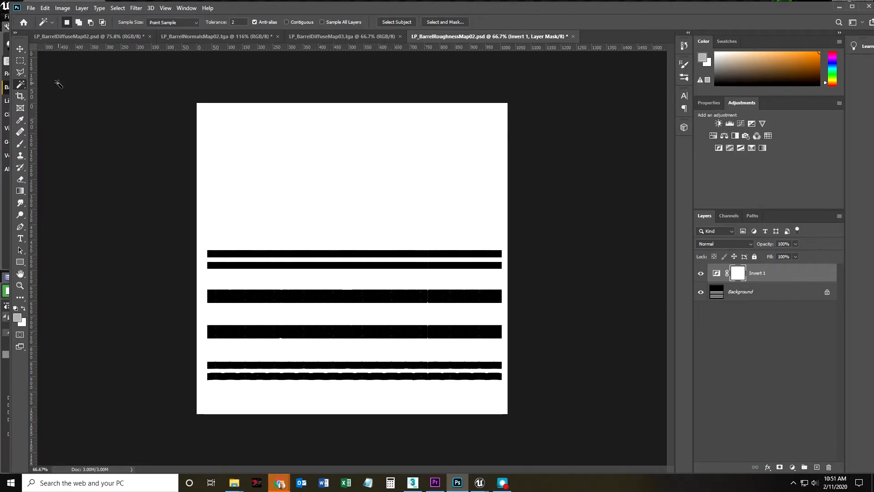
left_click(233, 258)
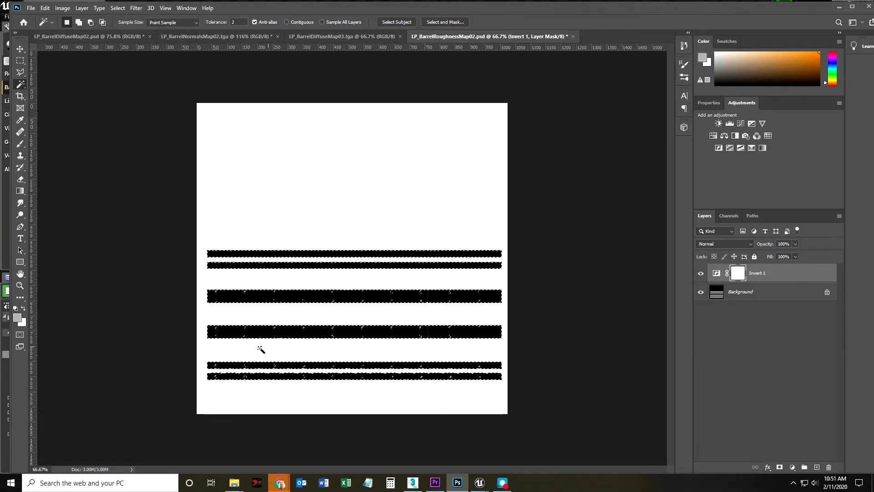
right_click(21, 84)
left_click(21, 83)
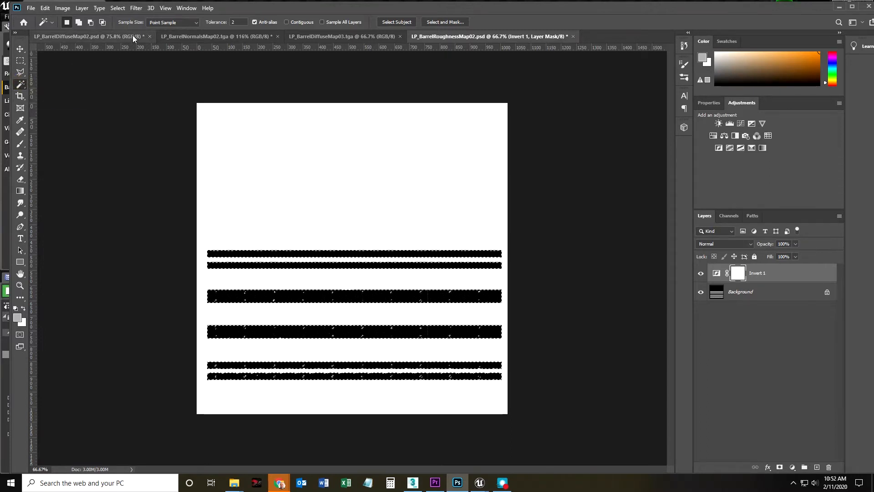
left_click(232, 22)
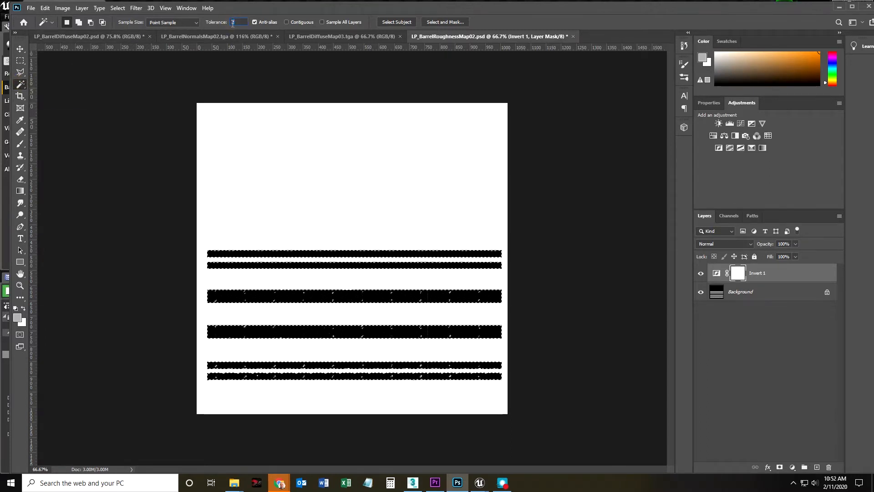
type("20")
left_click(370, 249)
left_click(371, 253)
left_click(370, 253)
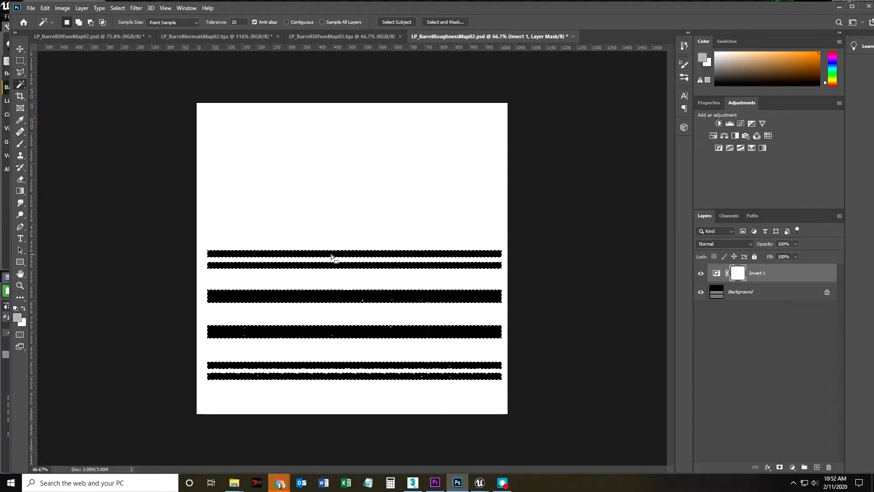
Step: Check the band selection up close and add a Levels adjustment layer masked to the selected bands
key("z")
left_click_drag(366, 334, 417, 325)
key("w")
left_click_drag(353, 215, 344, 265)
key("z")
key("w")
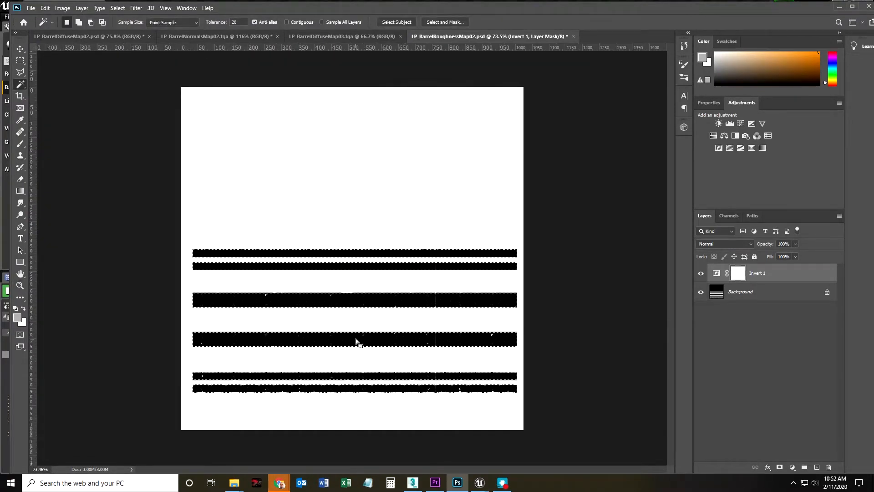
left_click(730, 125)
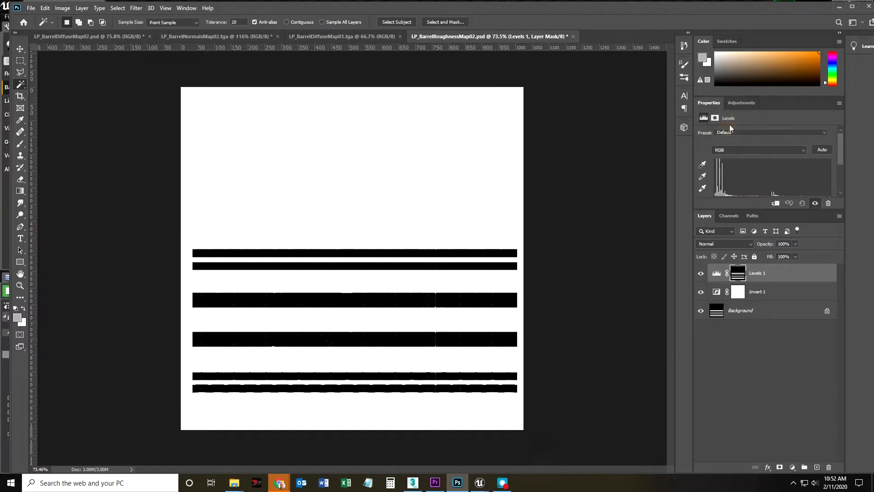
Step: Lighten the bands to grey with a Levels midtone of 1.18 and an output black level of 125
left_click_drag(764, 209, 764, 291)
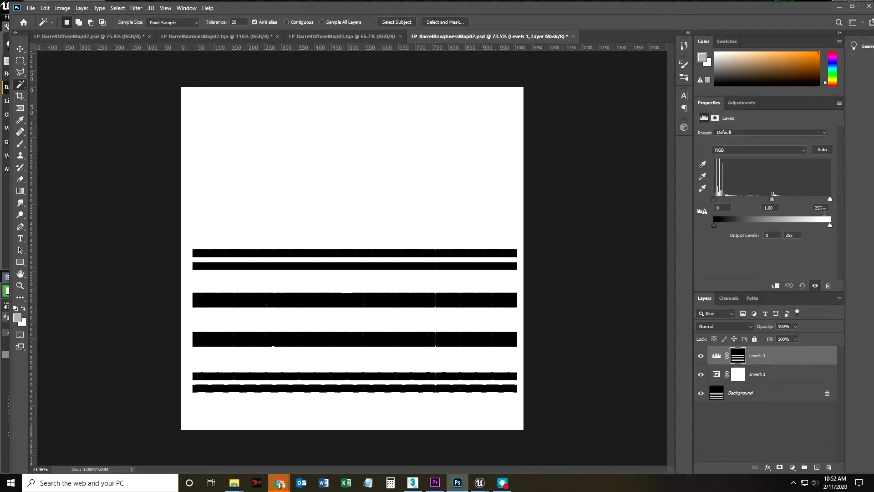
mouse_move(770, 201)
left_mouse_down()
mouse_move(719, 208)
mouse_move(763, 198)
left_mouse_up()
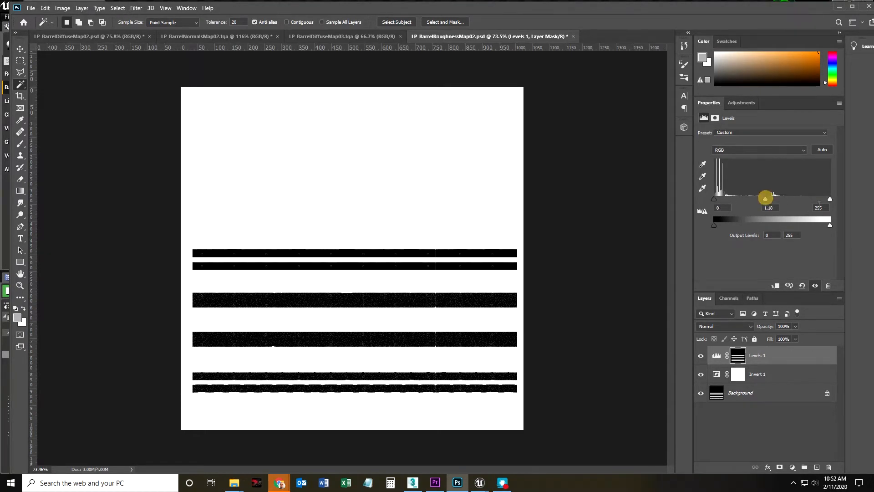
mouse_move(830, 199)
left_mouse_down()
mouse_move(748, 199)
mouse_move(703, 211)
mouse_move(826, 203)
left_mouse_up()
left_click_drag(717, 225, 764, 225)
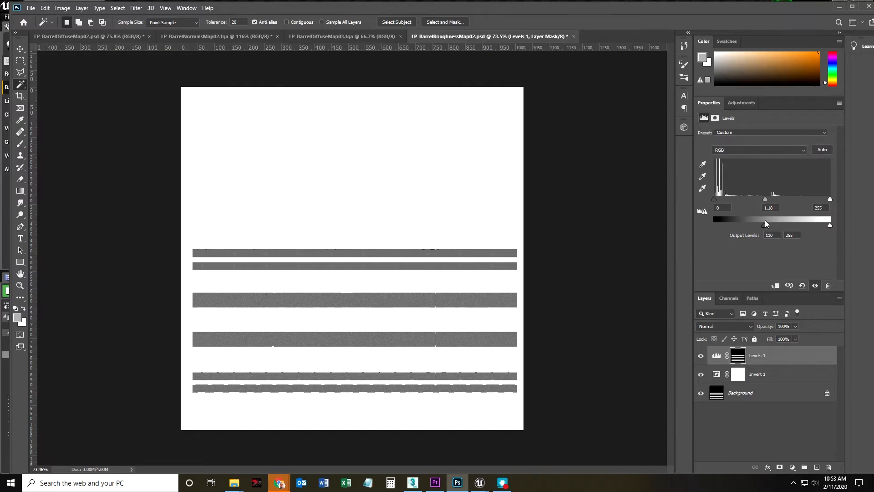
mouse_move(763, 225)
left_mouse_down()
mouse_move(755, 232)
mouse_move(771, 229)
left_mouse_up()
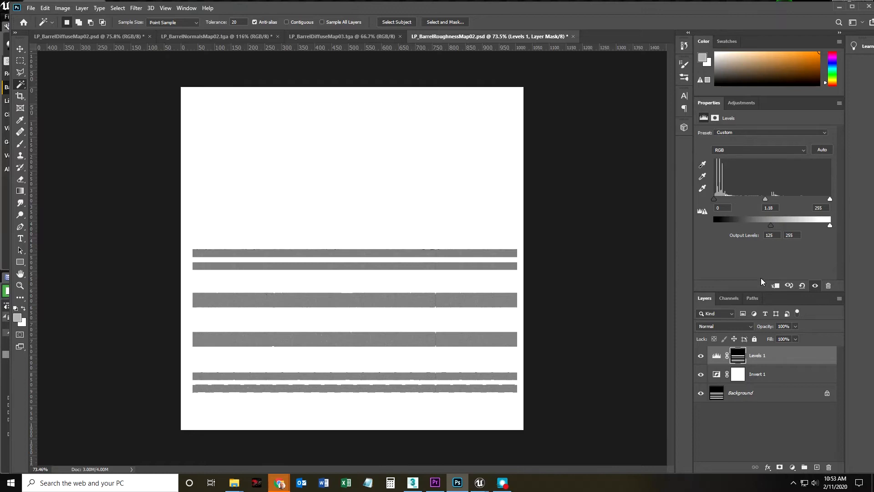
Step: Save the roughness map as a 16 bits/pixel Targa copy, replacing the existing LP_BarrelRoughnessMap02.tga in the Maps folder
left_click(31, 8)
left_click(46, 119)
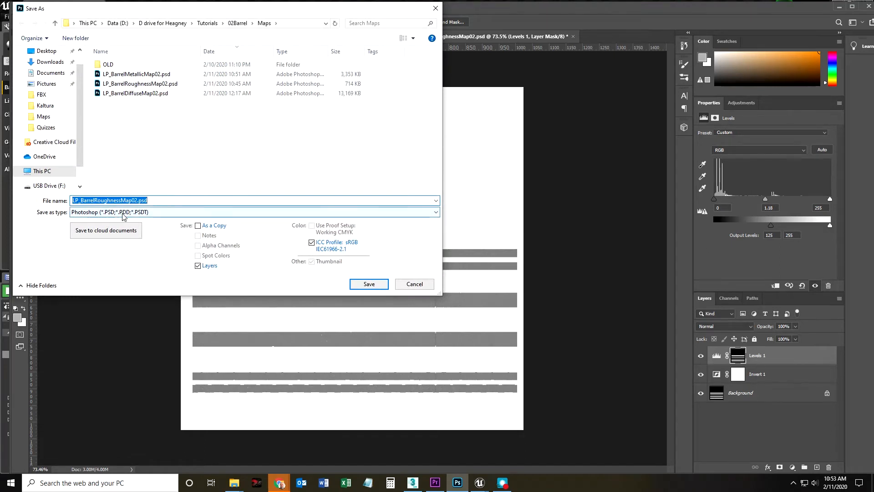
left_click(108, 212)
left_click(83, 358)
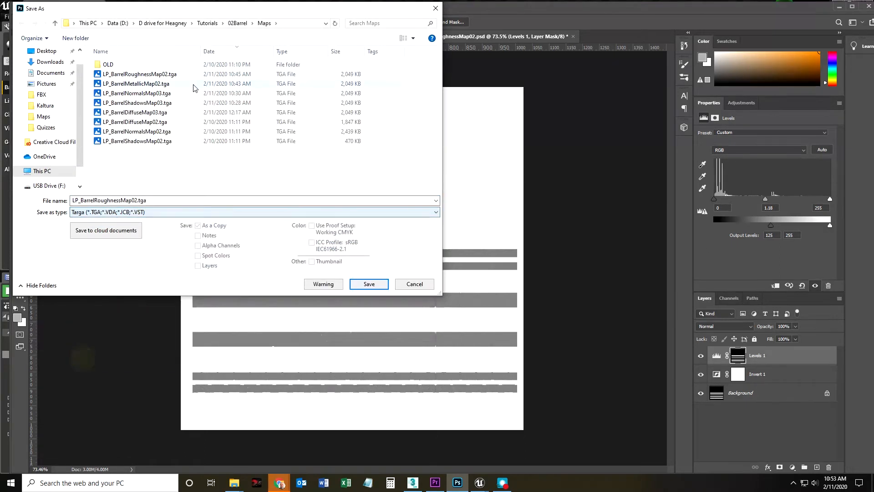
left_click(141, 75)
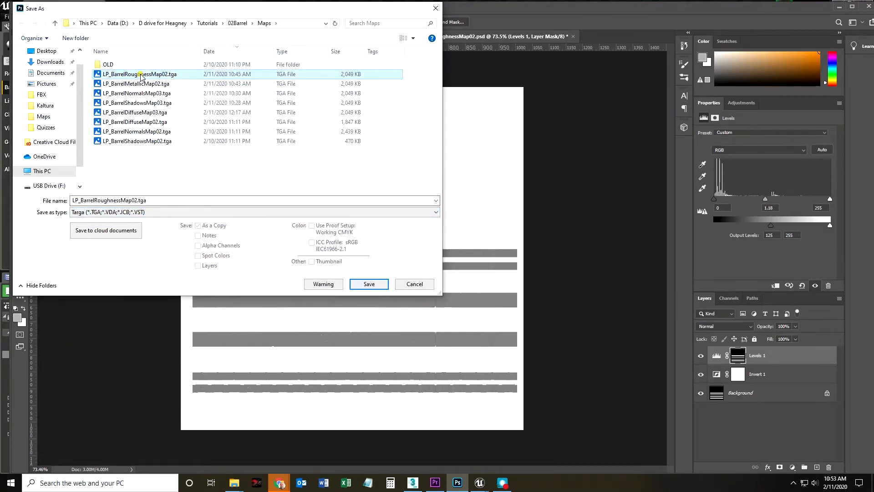
left_click(369, 284)
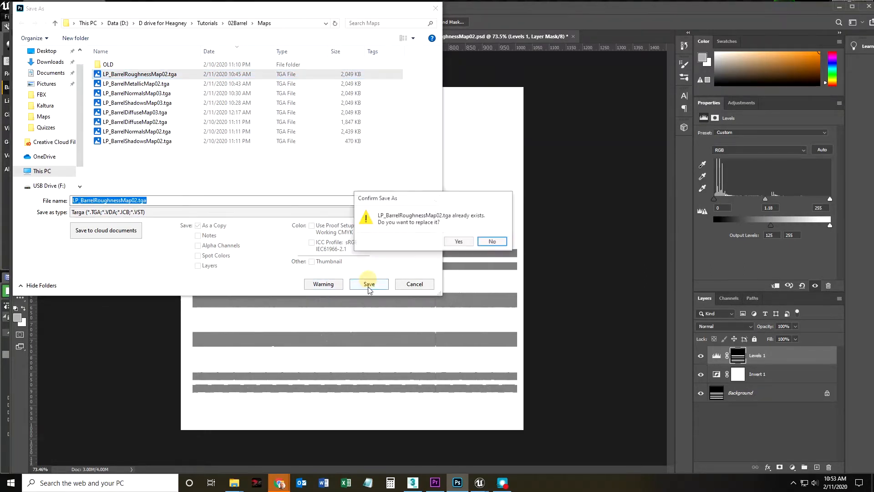
left_click(452, 241)
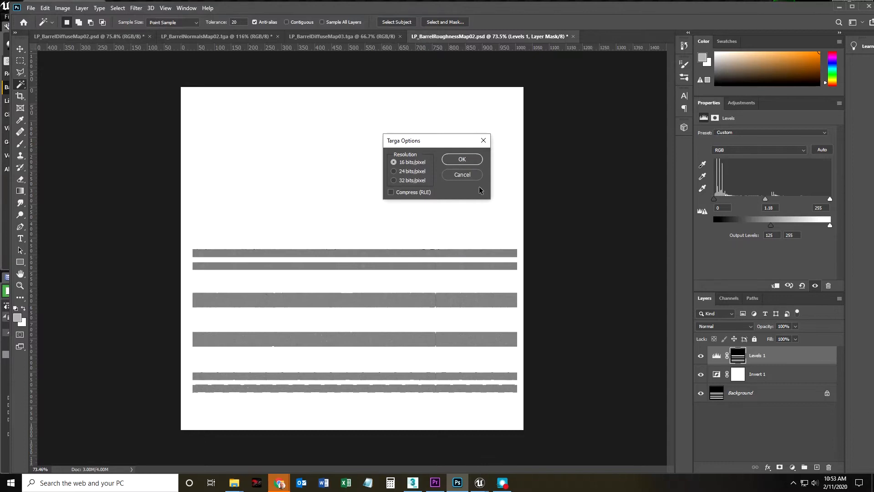
left_click(462, 159)
Step: Switch to Unreal Editor, narrow the M_HeagBarrel material editor window to uncover the level barrel, and save the material
mouse_move(478, 487)
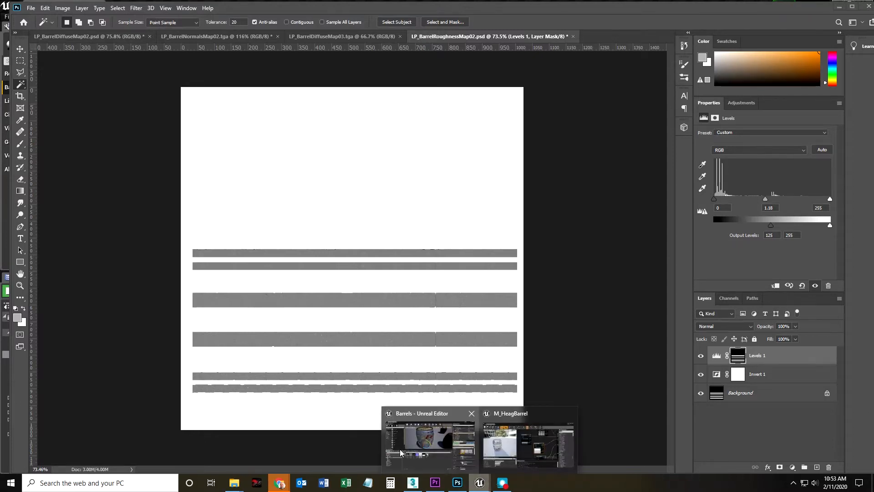
left_click(400, 453)
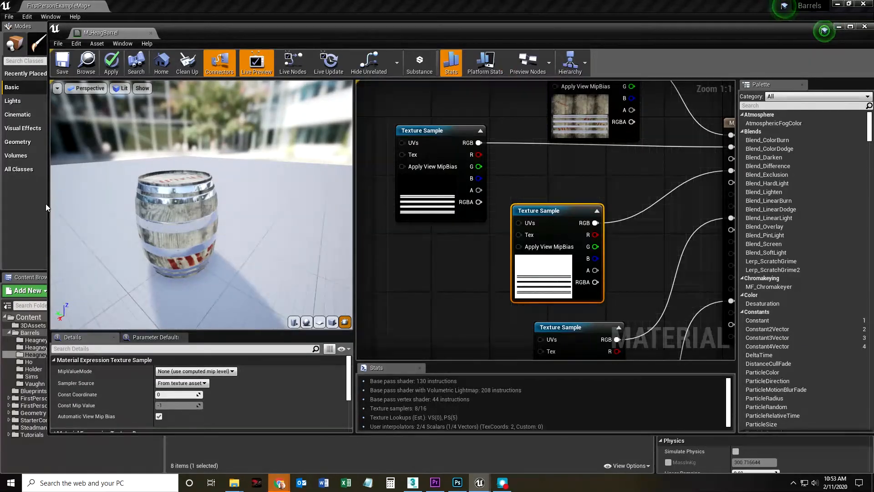
left_click_drag(49, 204, 507, 204)
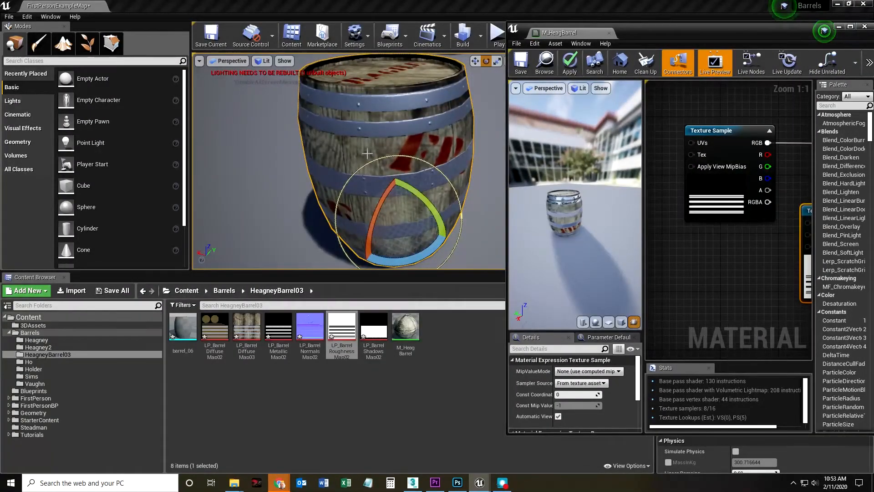
right_click_drag(749, 288, 778, 289)
left_click(521, 62)
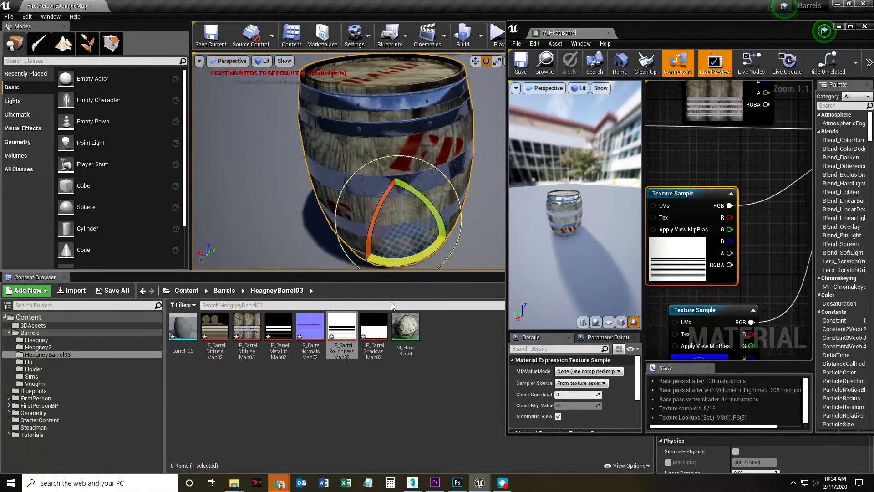
Step: Reimport the LP_BarrelRoughnessMap02 texture from its source file and check the metal bands on the level's barrel
right_click(346, 334)
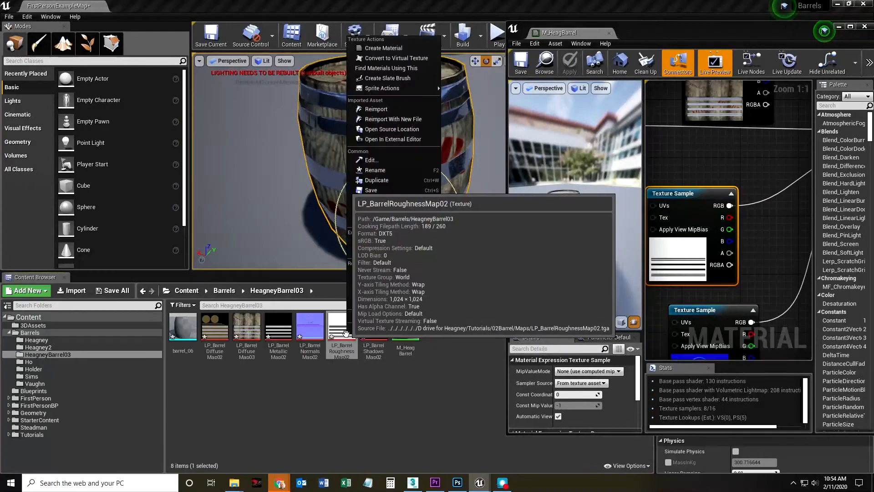
left_click(388, 111)
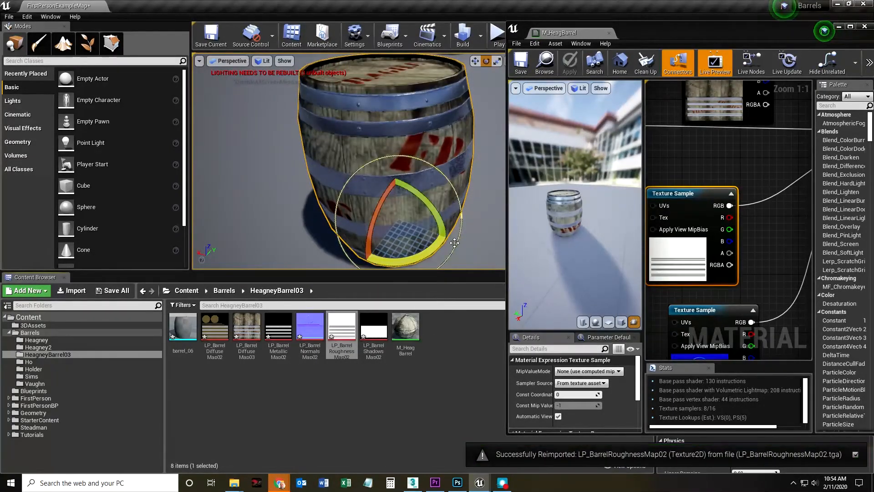
right_click_drag(433, 146, 434, 147)
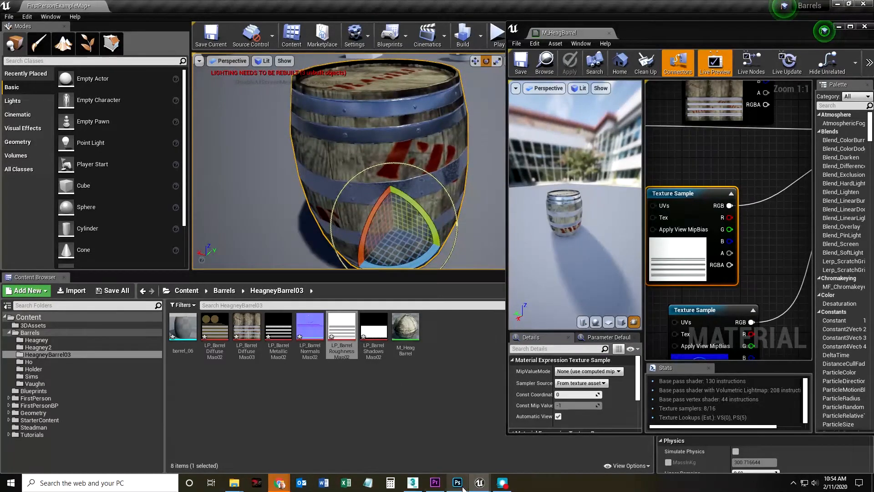
Step: Switch to Photoshop and look through the open barrel maps to bring up LP_BarrelDiffuseMap02.psd
mouse_move(458, 487)
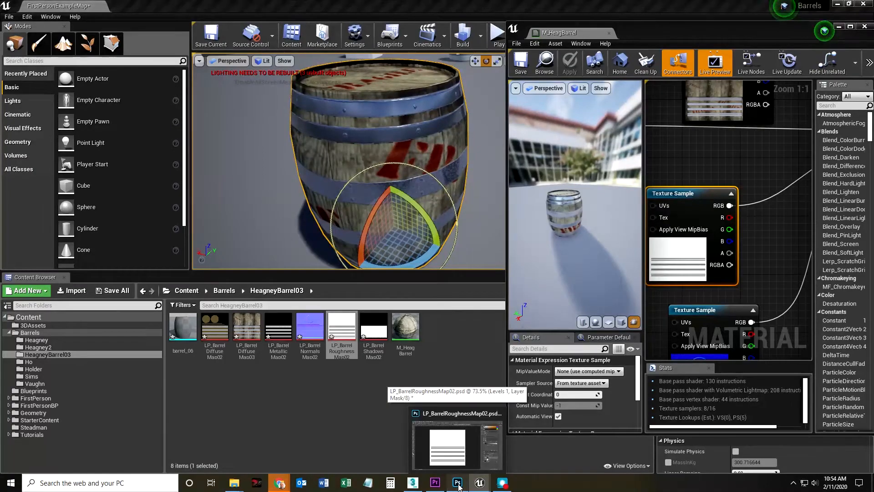
left_click(459, 486)
left_click(291, 36)
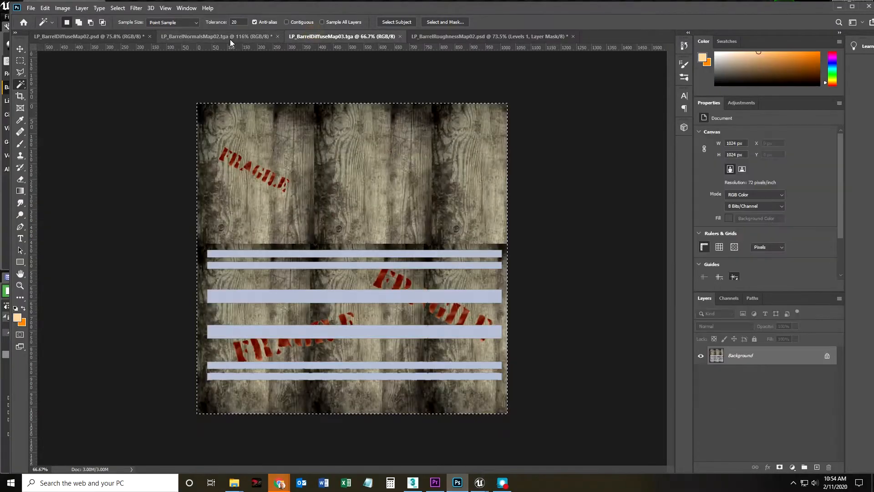
left_click(231, 37)
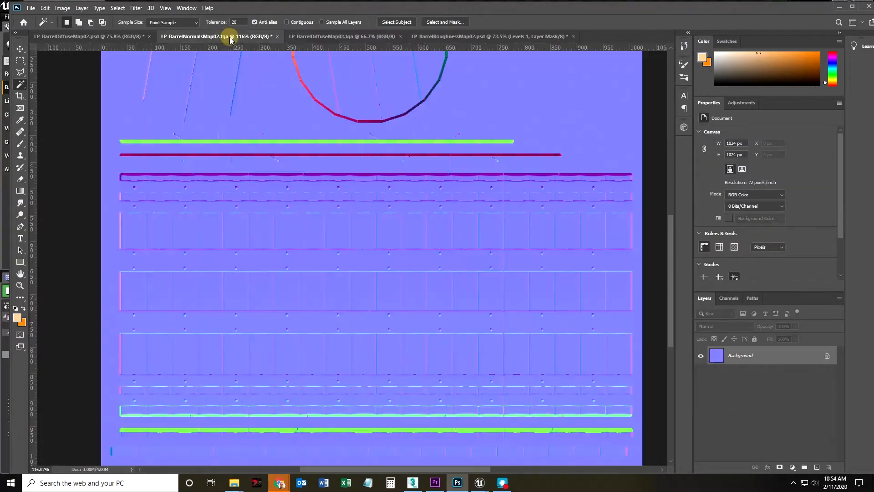
left_click(131, 38)
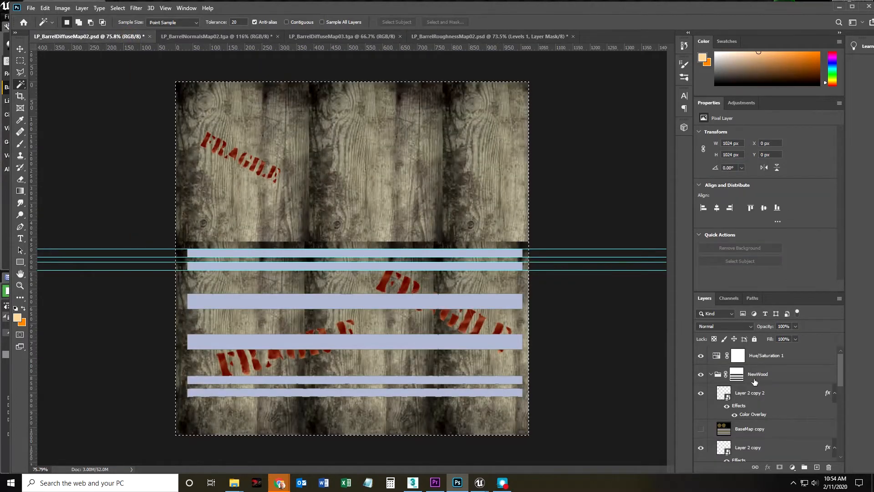
Step: Examine the diffuse map's layers by toggling the visibility of the NewWood group, Hue/Saturation 1 and BaseMap copy
left_click(700, 375)
left_click(700, 374)
left_click(706, 358)
left_click(704, 355)
left_click(731, 357)
scroll(755, 410, "down", 2)
left_click(752, 393)
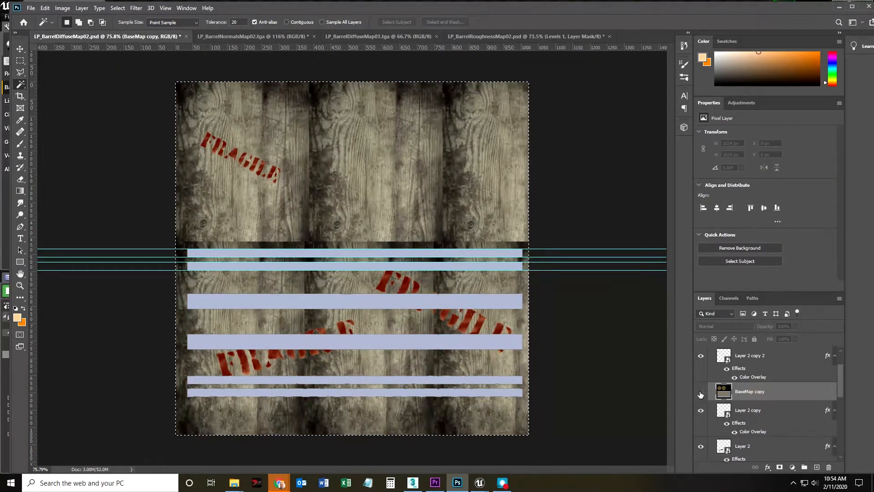
left_click(700, 392)
left_click(700, 392)
scroll(774, 418, "up", 2)
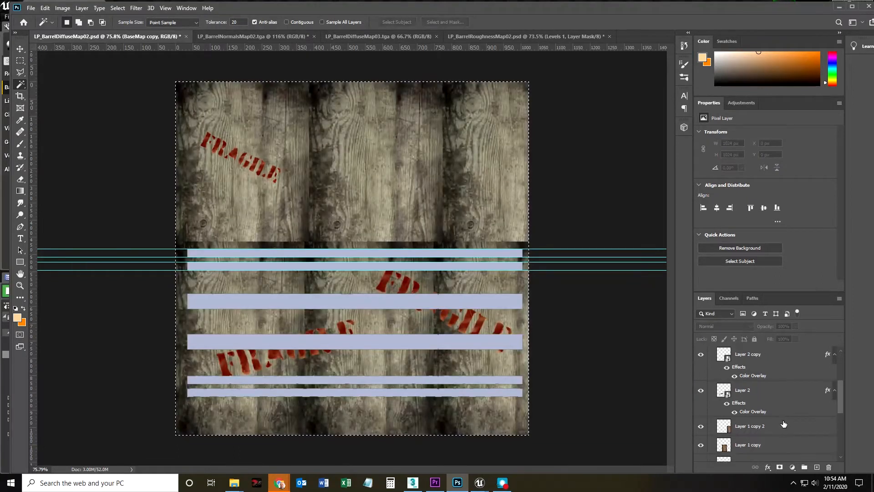
Step: Select the light blue bands with the Magic Wand sampling all layers, and add a masked Hue/Saturation adjustment above Hue/Saturation 1
left_click(794, 358)
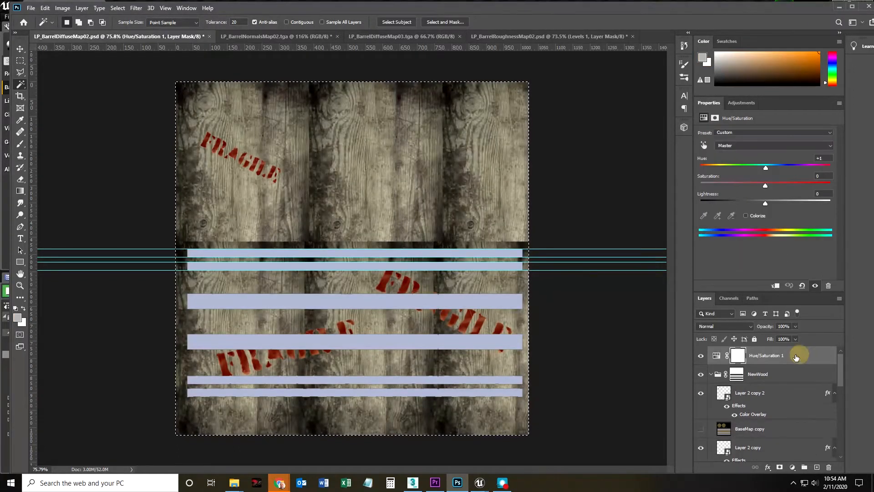
left_click(744, 101)
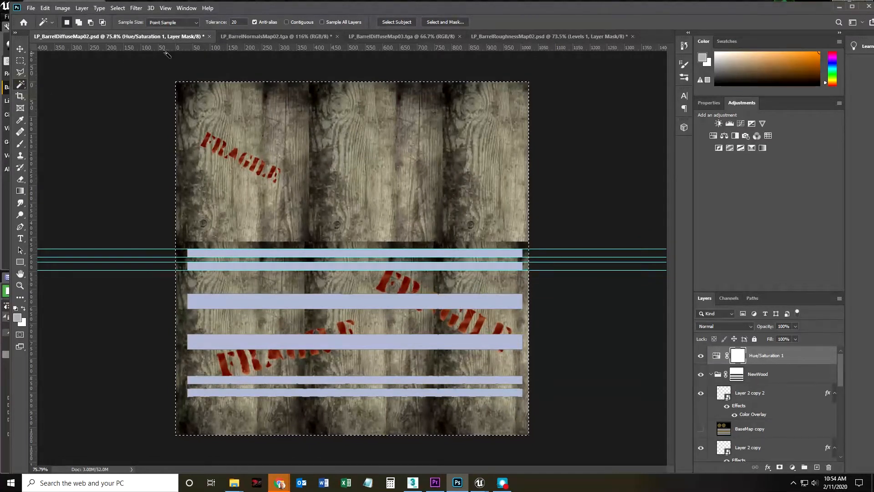
left_click(322, 22)
left_click(253, 256)
left_click(253, 255)
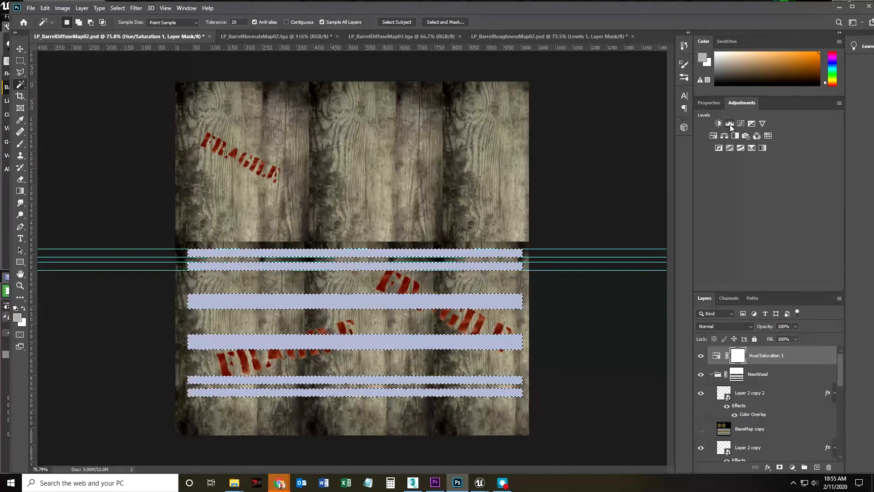
left_click(713, 136)
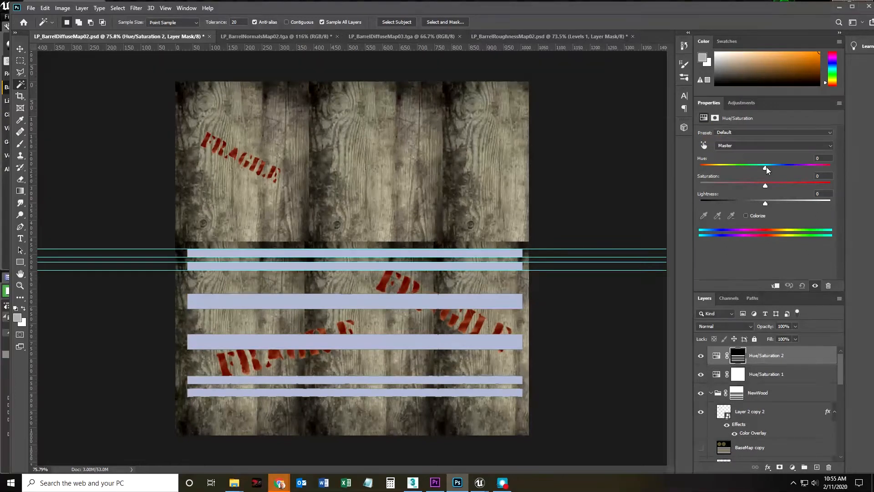
Step: Darken the bands by setting the new Hue/Saturation layer's Hue to +10 and Lightness to -55, and save the PSD
left_click_drag(765, 168, 773, 168)
left_click_drag(764, 201, 734, 205)
mouse_move(769, 169)
left_mouse_down()
mouse_move(780, 169)
mouse_move(769, 170)
left_mouse_up()
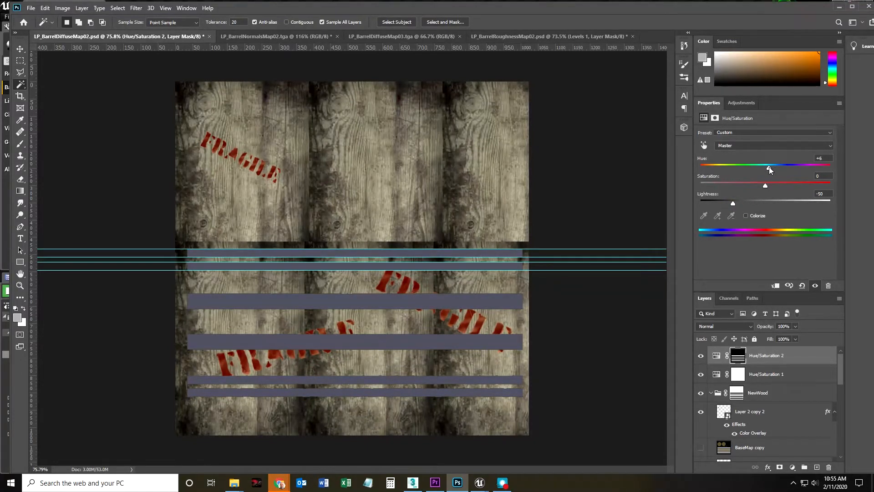
left_click_drag(732, 203, 730, 201)
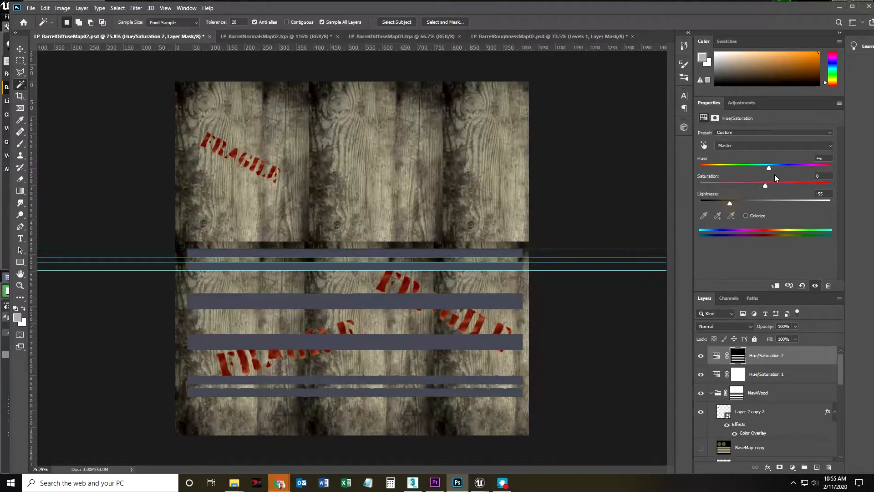
left_click_drag(770, 168, 772, 169)
left_click(31, 9)
left_click(39, 112)
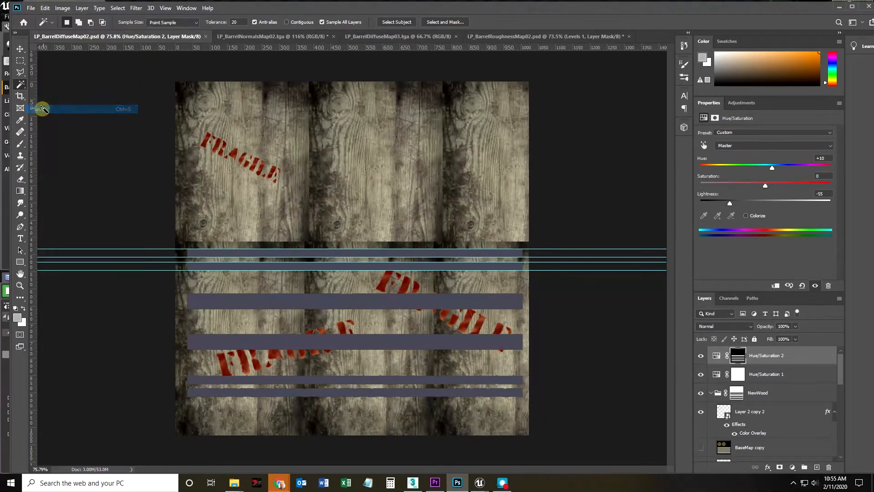
Step: Try to save the diffuse map as a Targa with alpha channels over LP_BarrelDiffuseMap03.tga
left_click(33, 9)
left_click(53, 119)
left_click(137, 212)
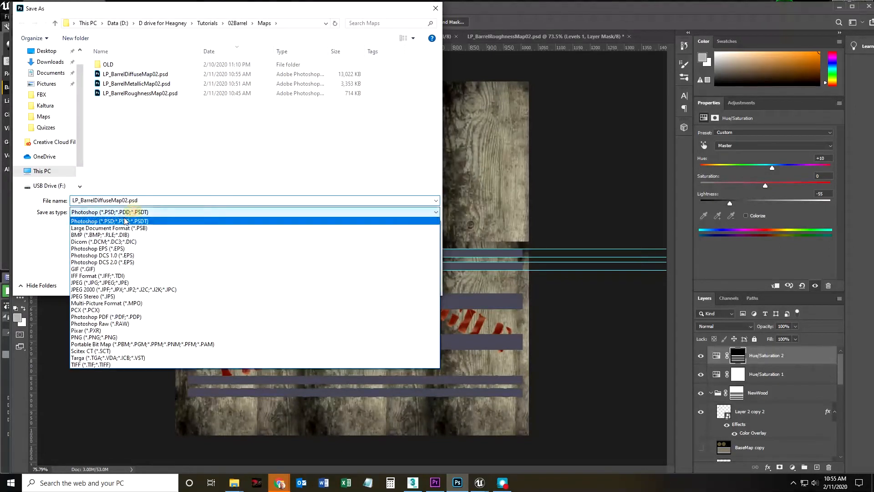
left_click(78, 353)
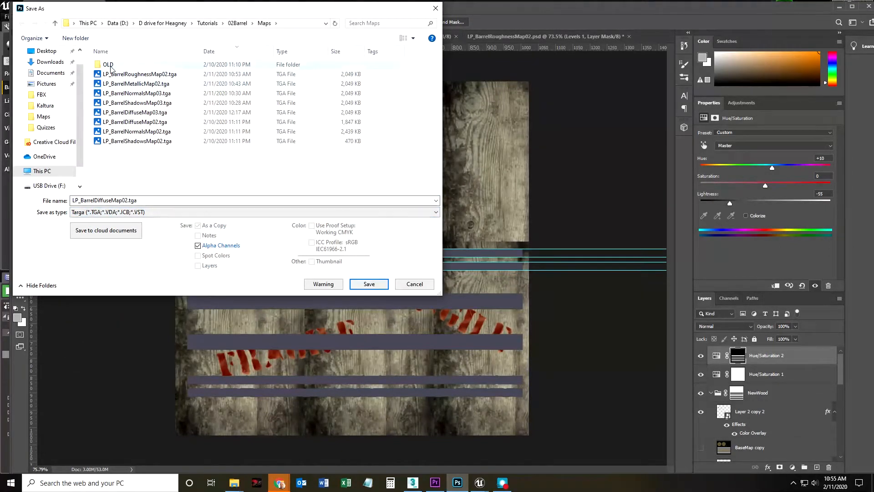
left_click(129, 115)
left_click(374, 285)
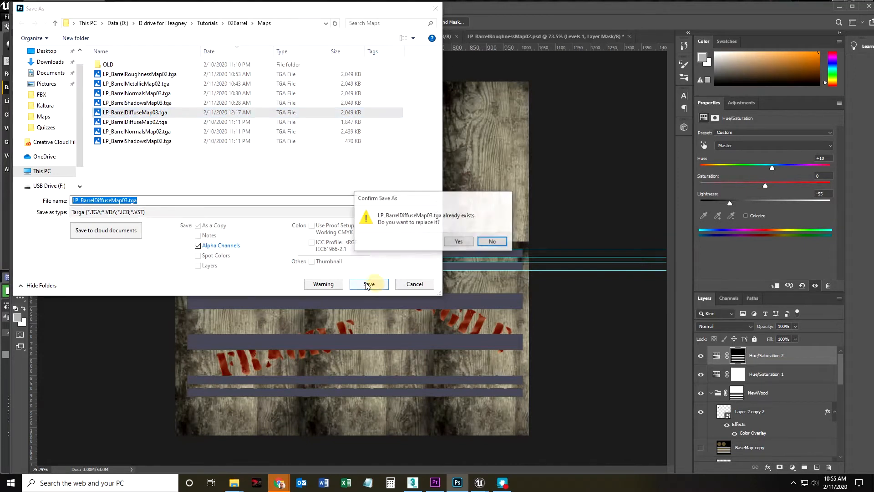
left_click(453, 242)
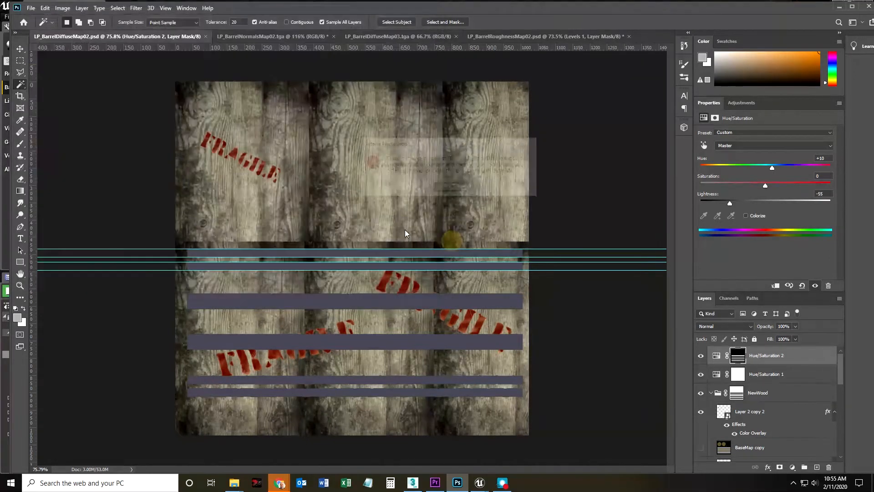
left_click(451, 188)
Step: Close the open LP_BarrelDiffuseMap03.tga, then save the diffuse map over that file as a 16 bits/pixel Targa with alpha channels
left_click(417, 37)
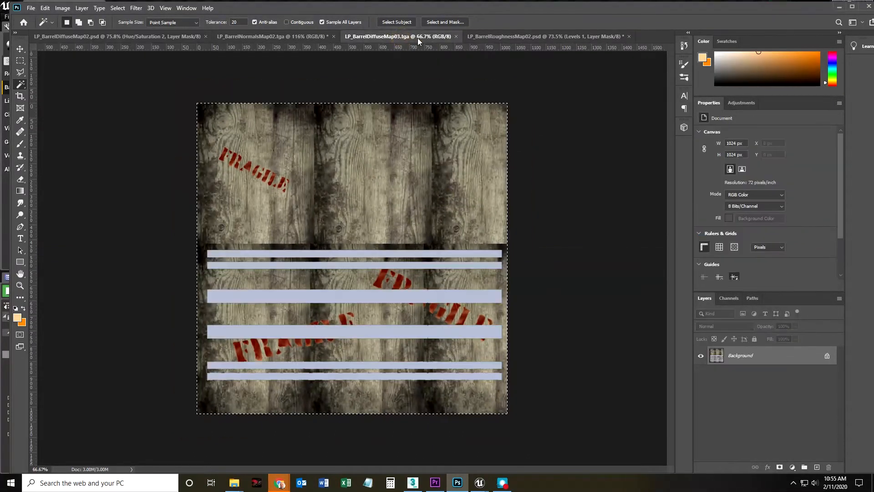
left_click(456, 37)
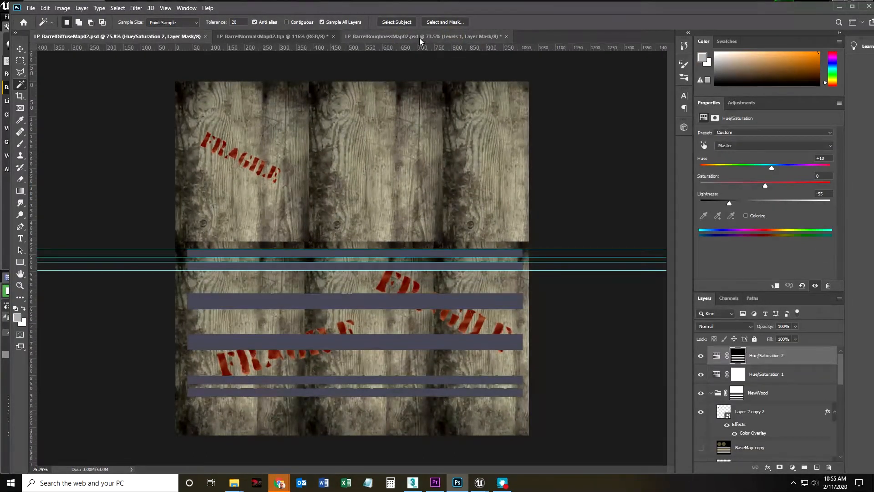
left_click(23, 8)
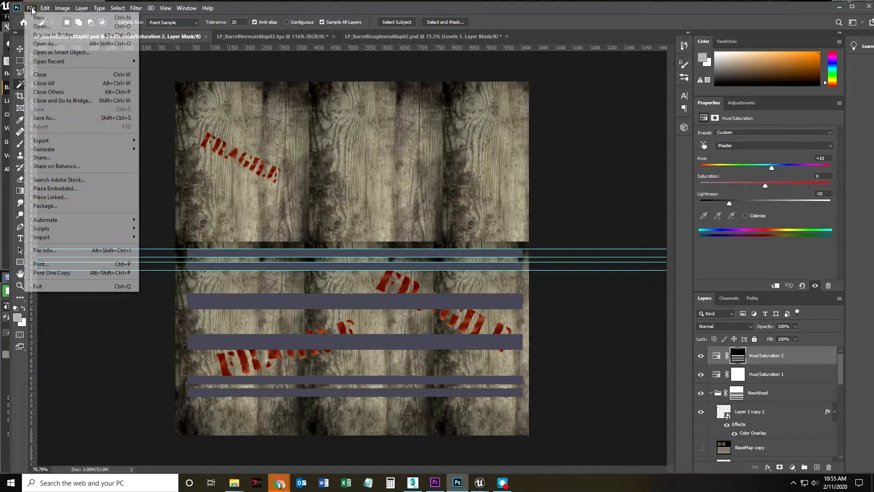
left_click(47, 116)
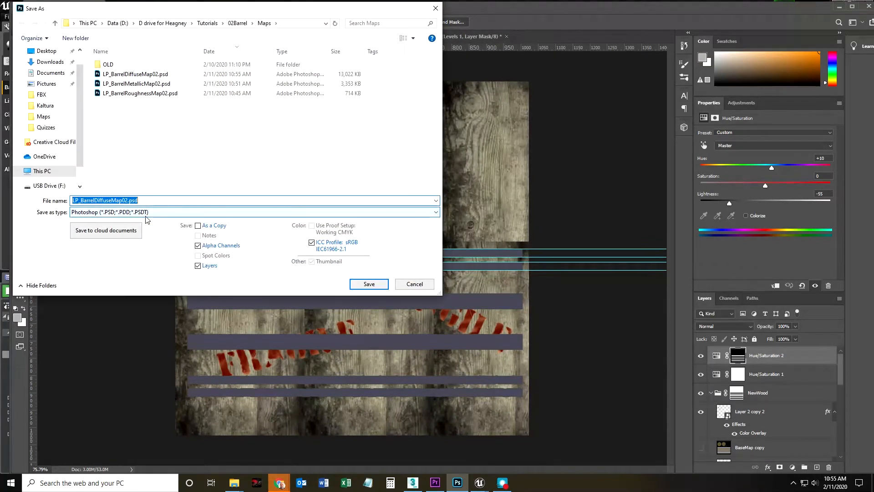
left_click(147, 215)
left_click(103, 358)
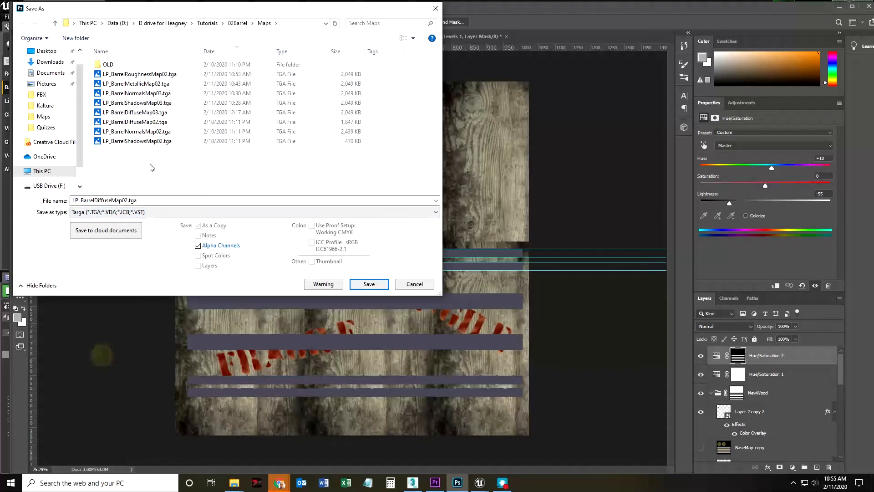
left_click(133, 113)
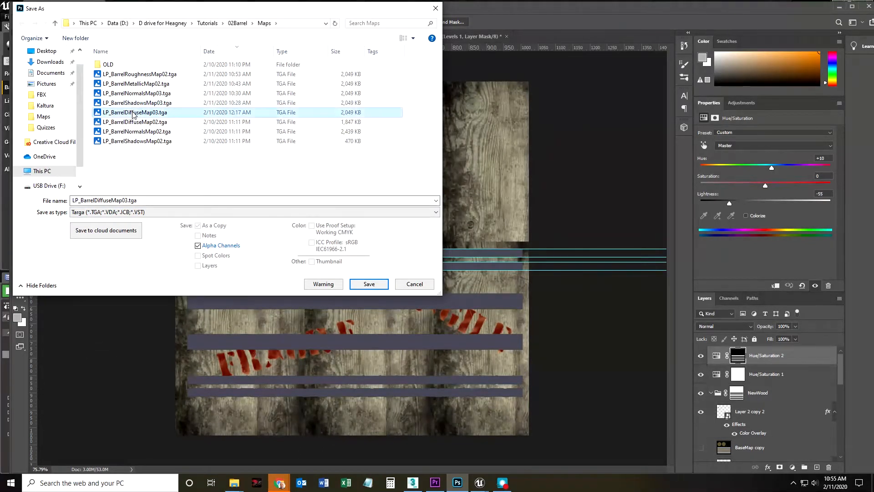
left_click(359, 284)
left_click(458, 241)
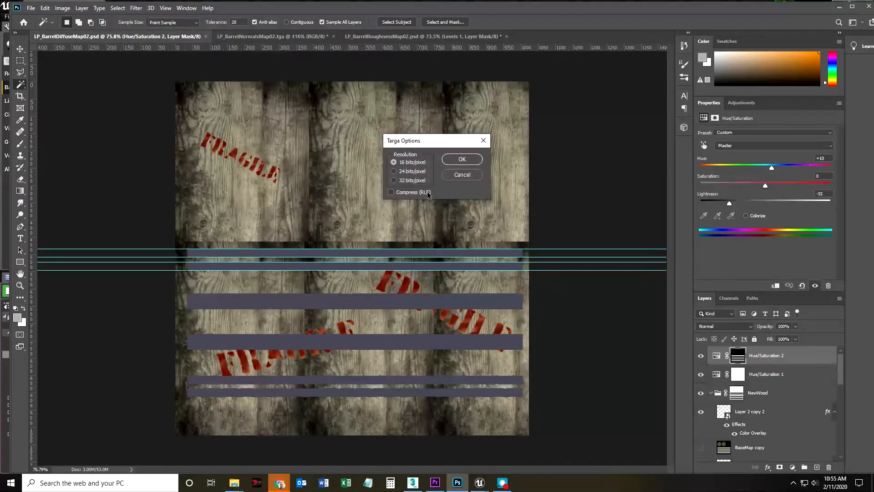
left_click(463, 158)
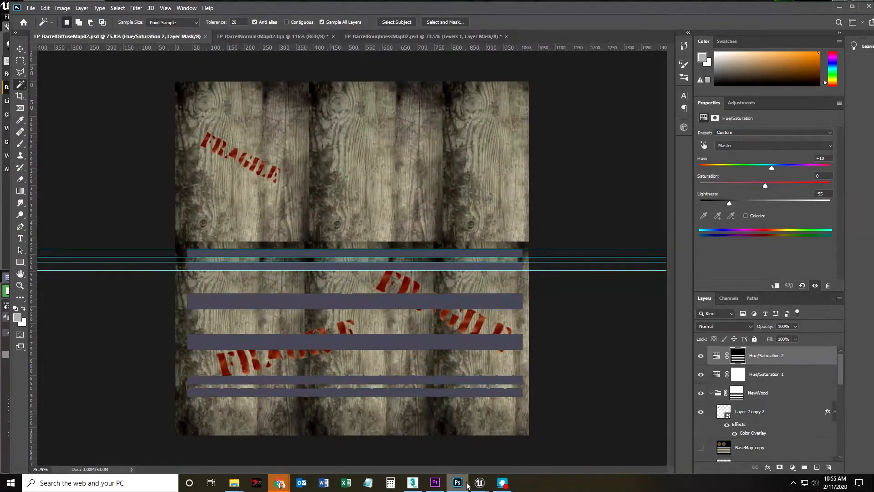
Step: Switch to the Unreal Editor and reimport the LP_BarrelDiffuseMap03 texture from its source file
mouse_move(480, 482)
left_click(449, 439)
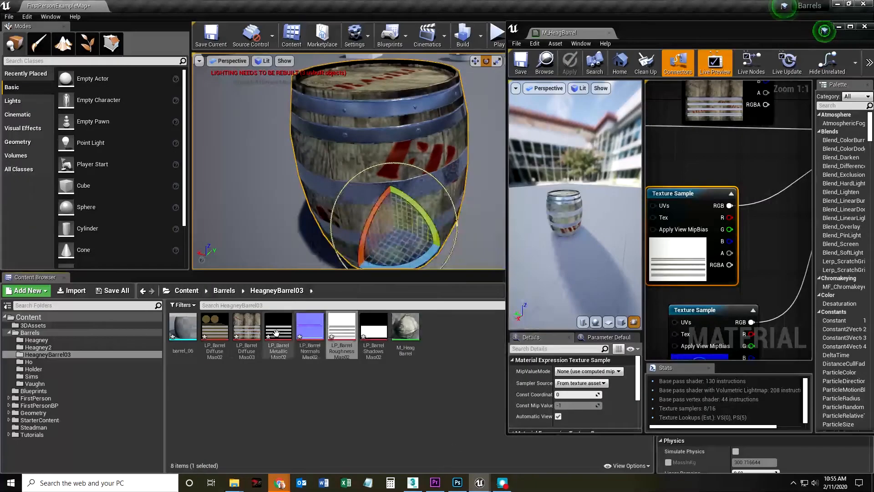
right_click(242, 331)
left_click(266, 112)
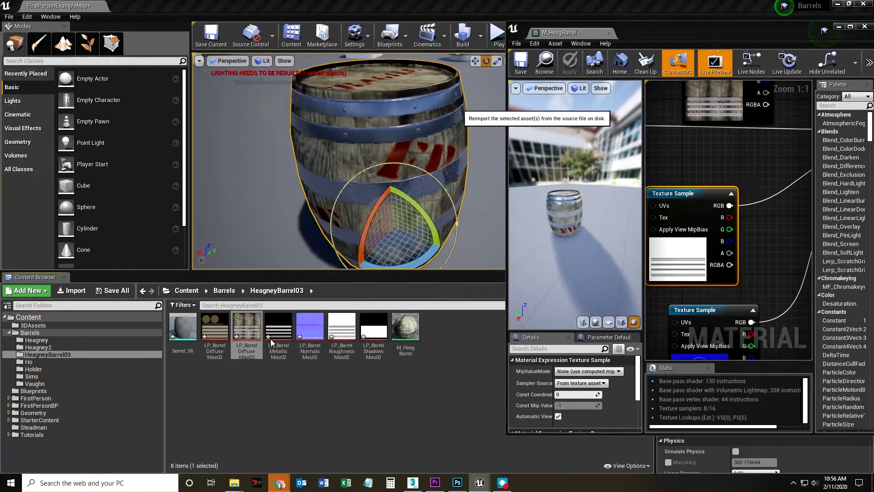
Step: Examine the barrel's darkened bands in the level viewport from several distances and angles, undoing accidental changes and deselecting the barrel
right_click_drag(333, 149, 333, 148)
left_click_drag(400, 201, 400, 201)
right_click_drag(363, 223, 381, 196)
key("ctrl+z")
right_click_drag(370, 165, 370, 166)
left_click_drag(371, 167, 370, 167)
key("ctrl+z")
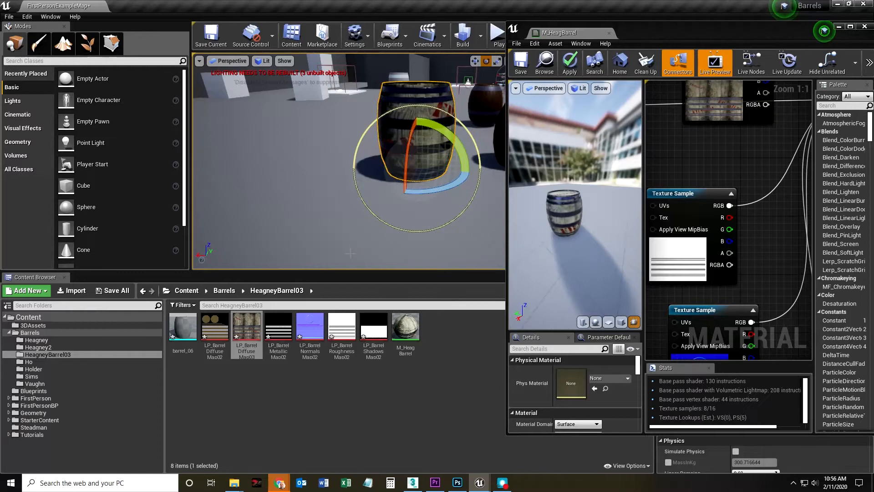
left_click(319, 162)
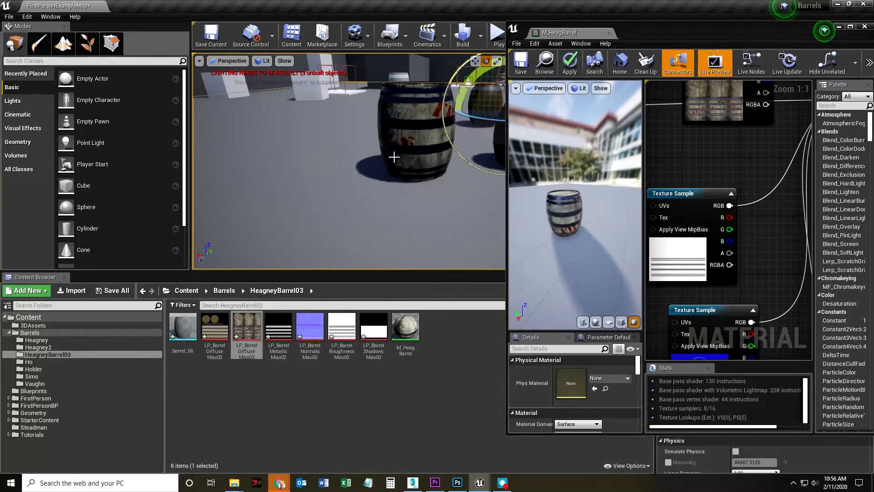
mouse_move(377, 177)
right_mouse_down()
mouse_move(395, 182)
mouse_move(350, 159)
mouse_move(377, 178)
right_mouse_up()
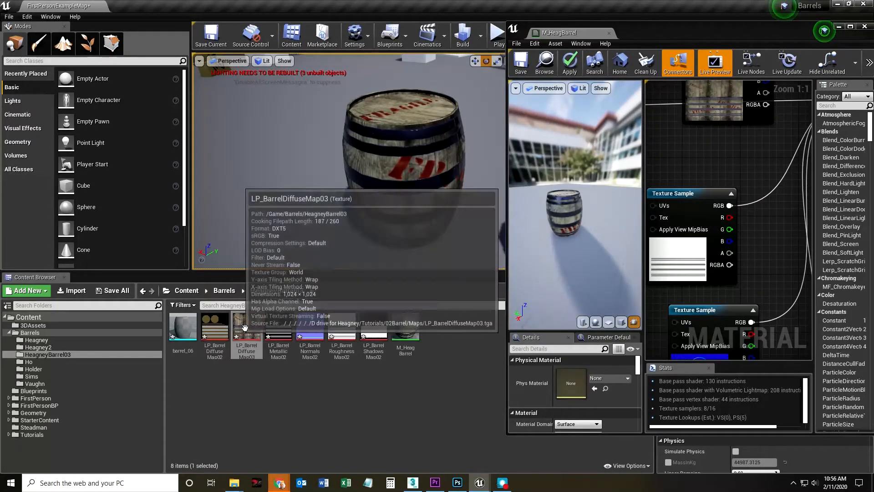
Step: Switch to Photoshop, select only the roughness map's uppermost band with a contiguous Magic Wand, and add a masked Levels adjustment for it
left_click(456, 484)
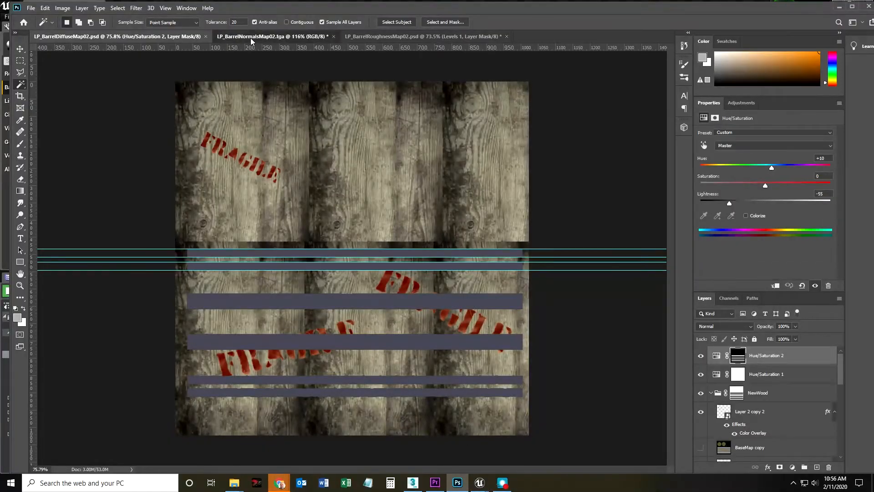
left_click(272, 36)
left_click(424, 37)
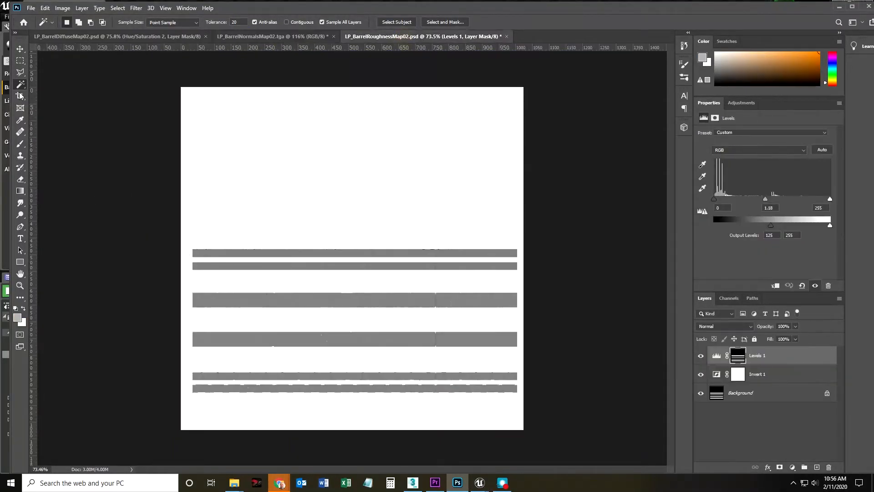
left_click(244, 256)
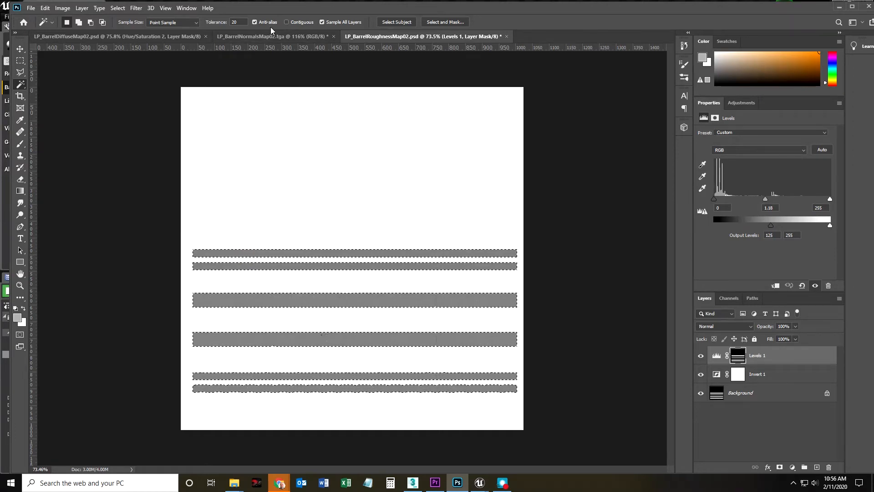
left_click(262, 135)
left_click(206, 255)
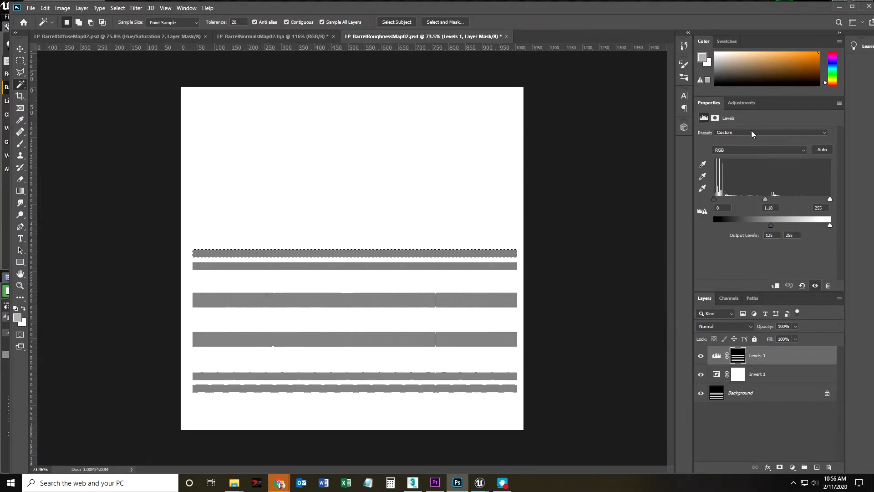
left_click(743, 104)
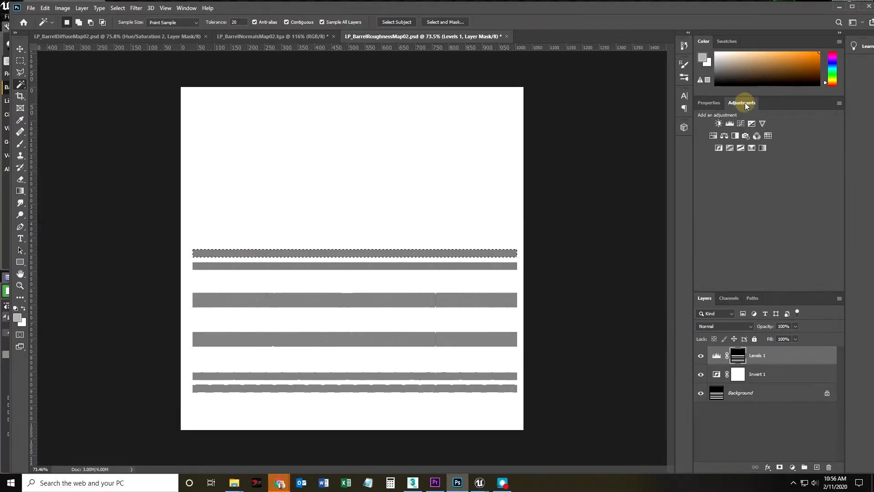
left_click(727, 120)
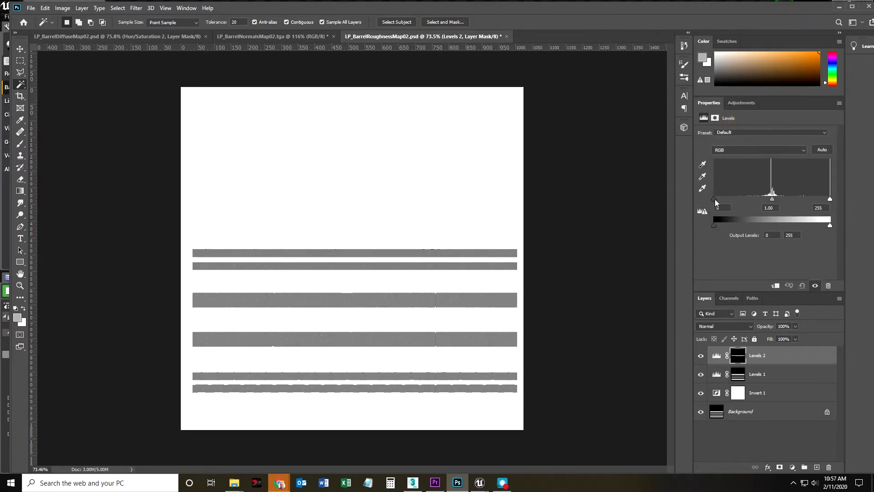
Step: Darken the uppermost band by setting the new Levels layer's black input to 90 and midtone to 0.69, and save the roughness PSD
left_click_drag(714, 199, 755, 199)
left_click_drag(830, 198, 856, 199)
left_click_drag(792, 199, 803, 199)
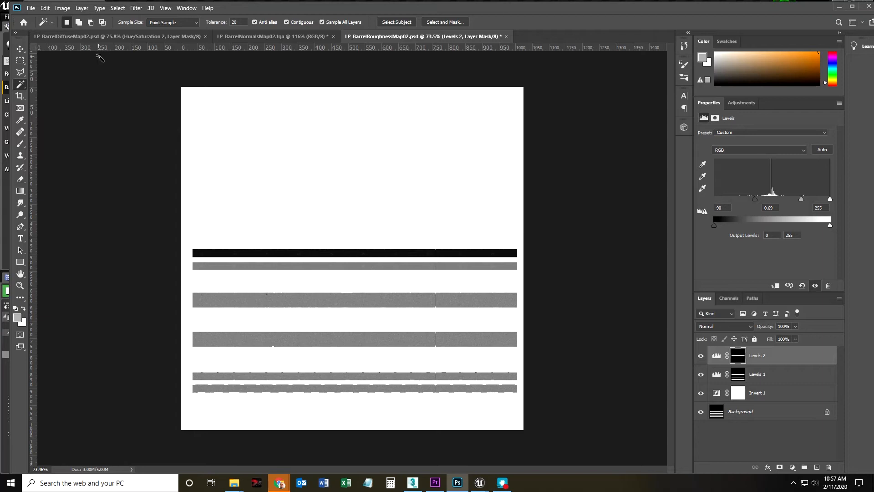
left_click(30, 9)
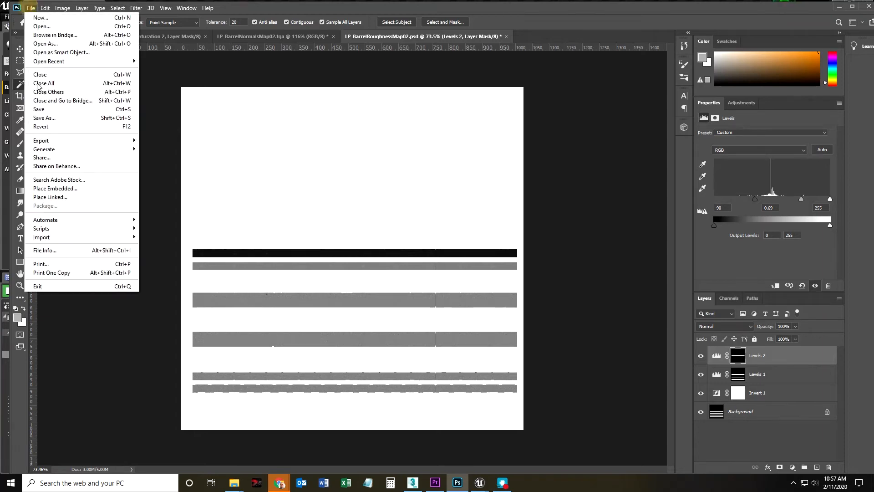
left_click(40, 109)
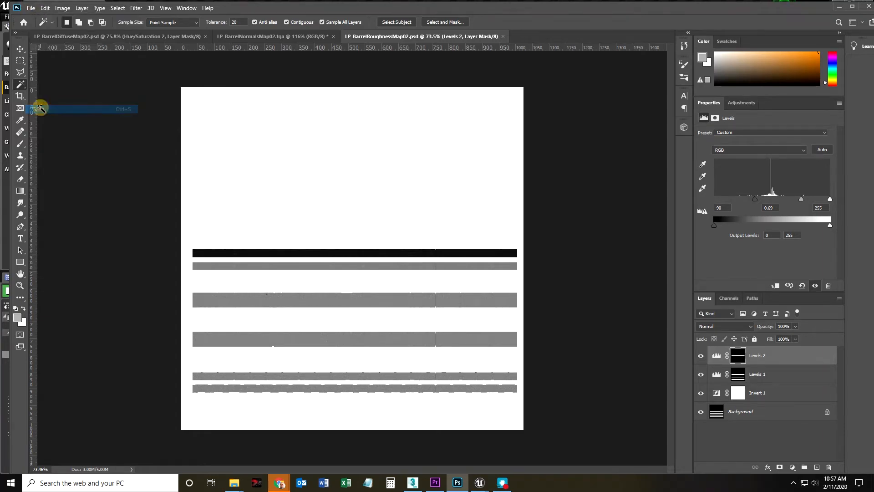
Step: Save a copy of the roughness map as a 16 bits/pixel Targa, replacing LP_BarrelRoughnessMap02.tga
left_click(31, 8)
left_click(40, 115)
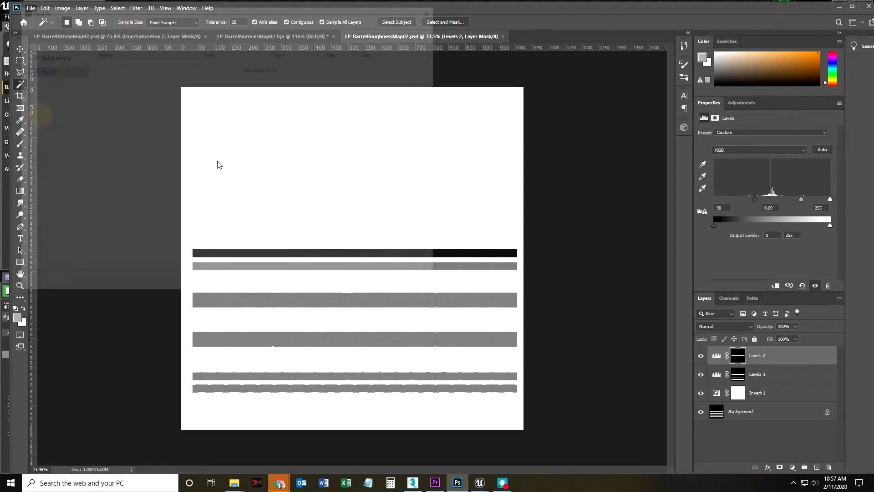
left_click(150, 212)
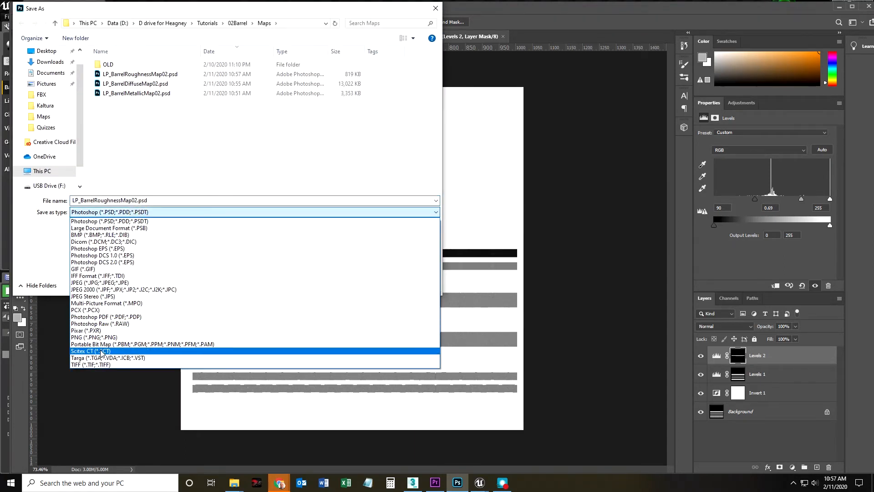
left_click(93, 337)
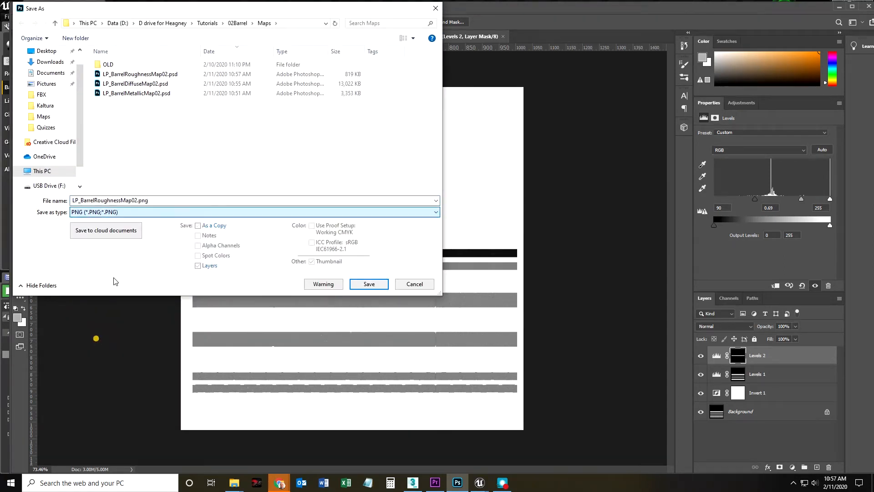
left_click(117, 212)
left_click(96, 359)
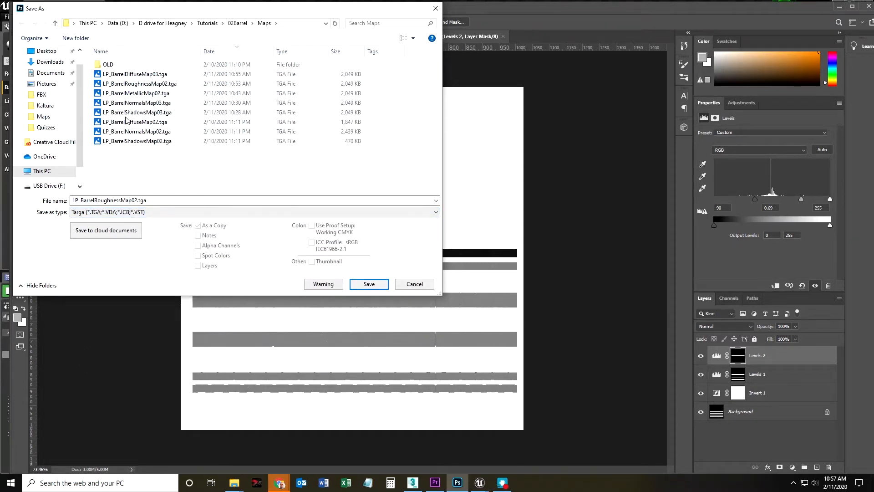
left_click_drag(159, 15, 229, 52)
left_click(189, 122)
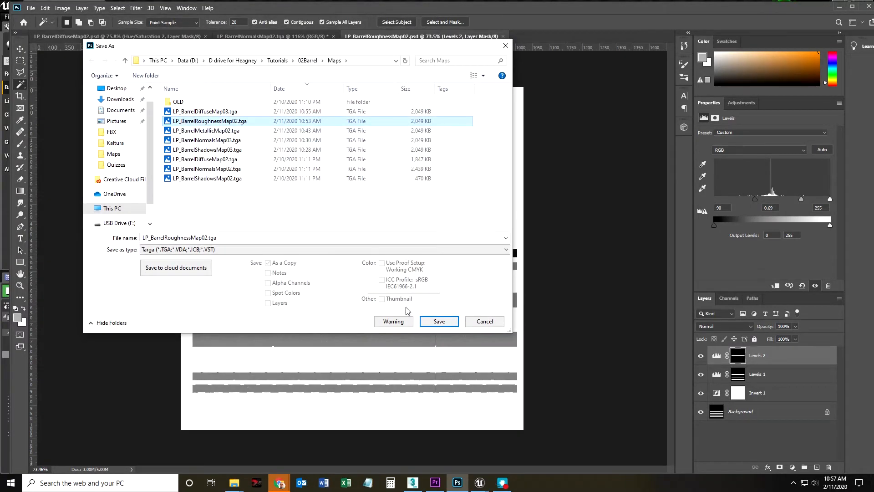
left_click(436, 321)
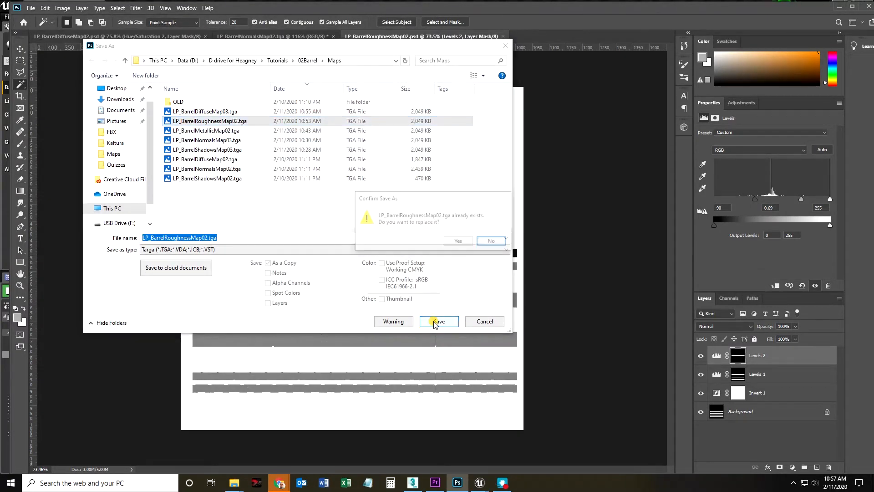
left_click(459, 242)
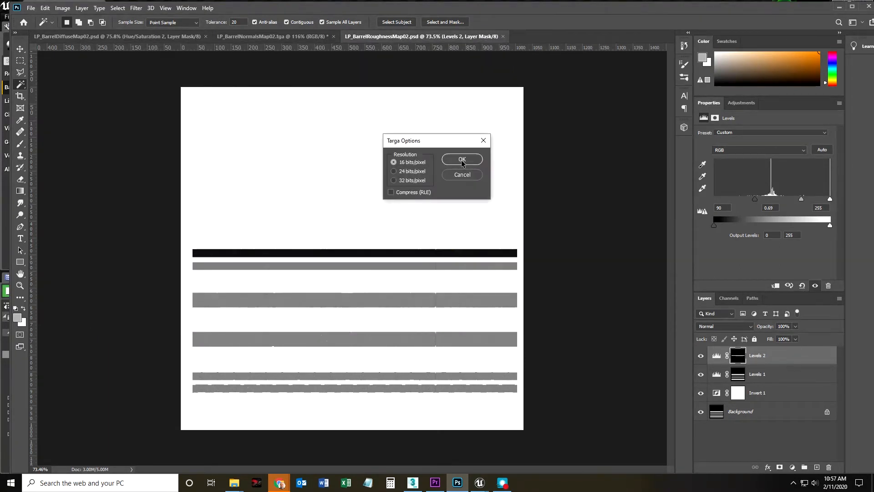
left_click(462, 159)
Step: Switch to the Unreal Editor, reimport the LP_BarrelRoughnessMap02 texture and inspect the barrel's bands up close
mouse_move(480, 485)
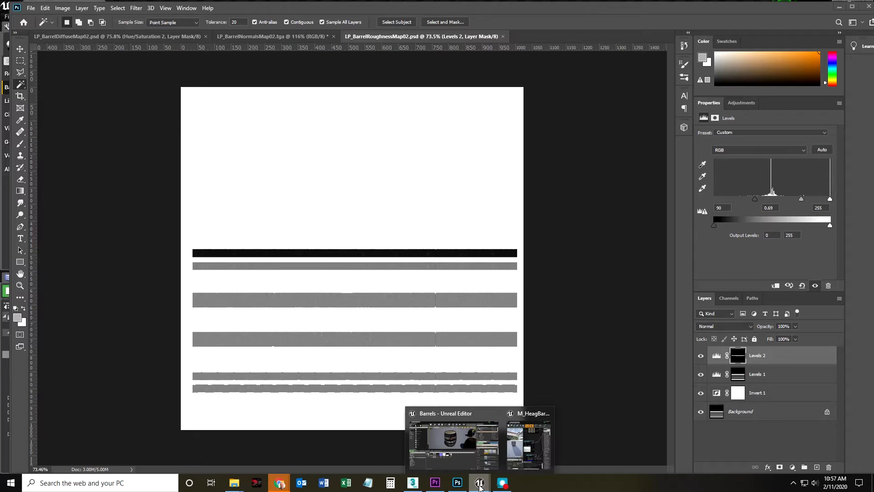
left_click(449, 453)
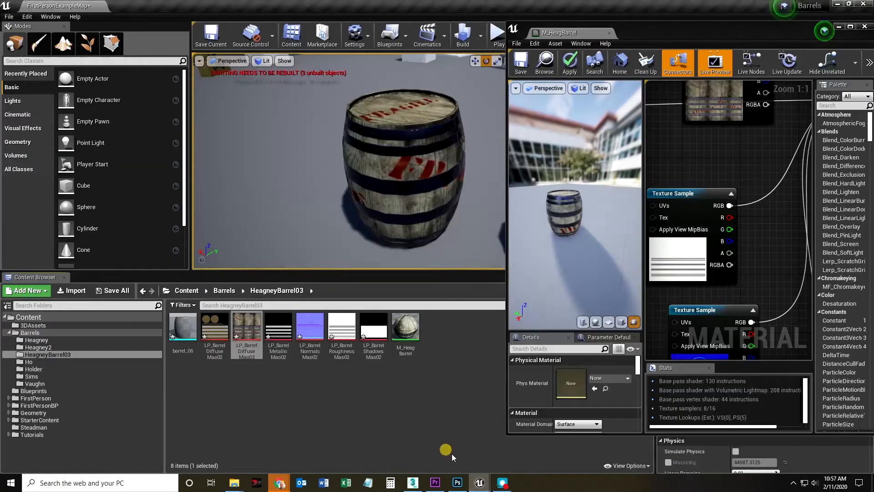
left_click(342, 333)
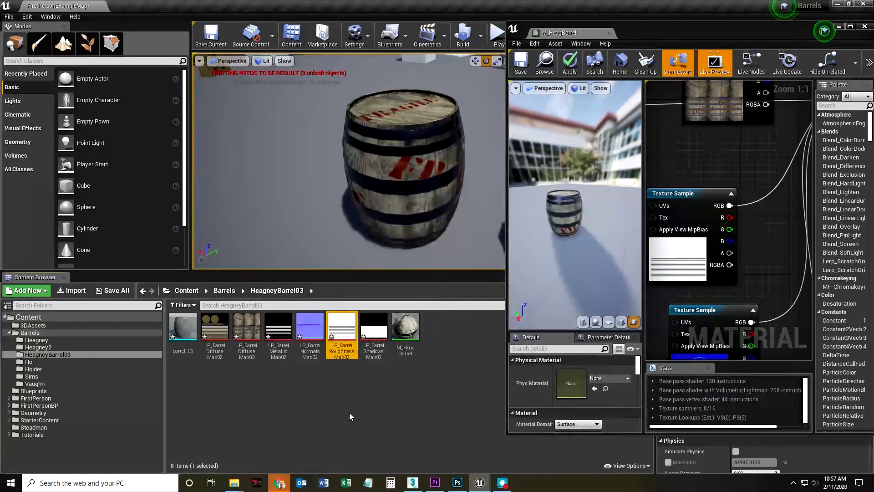
right_click(336, 345)
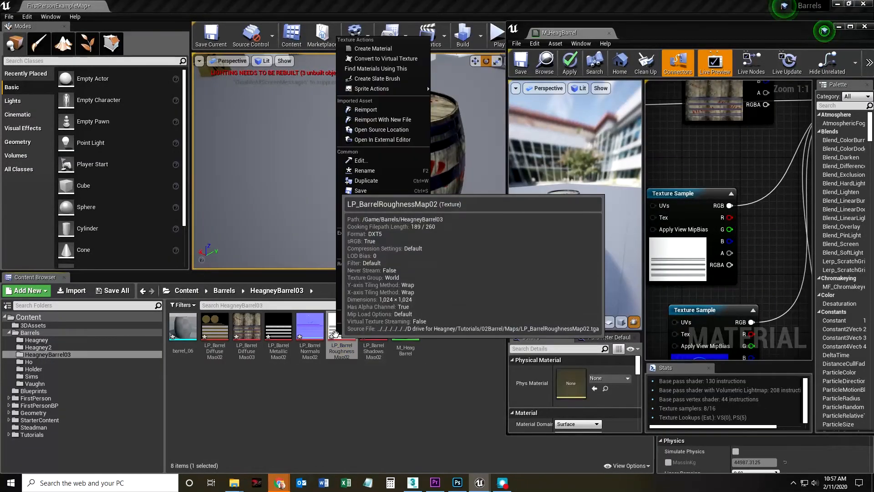
left_click(372, 112)
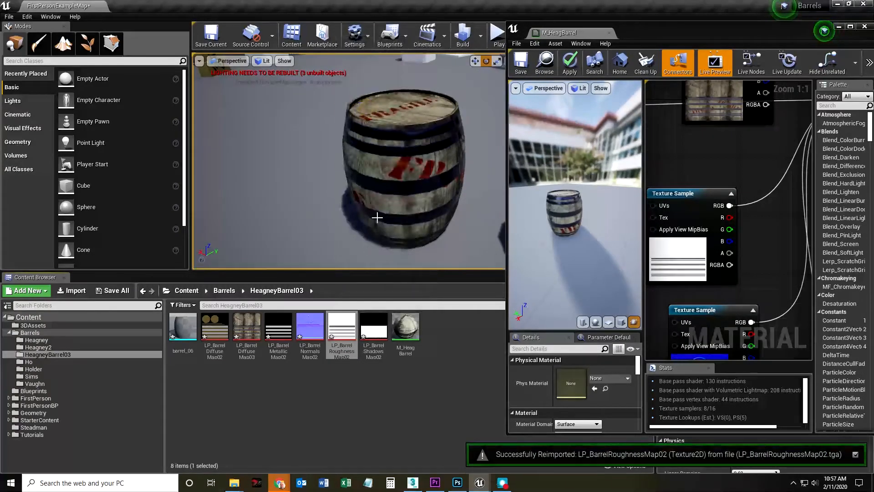
scroll(383, 217, "up", 8)
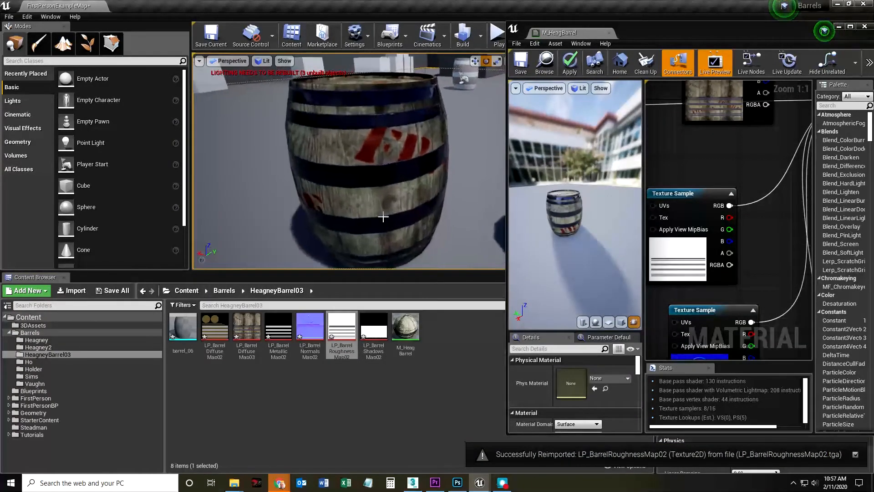
Step: Check the barrel's upper bands up close, and switch to Photoshop's LP_BarrelDiffuseMap02.psd document
scroll(383, 217, "up", 8)
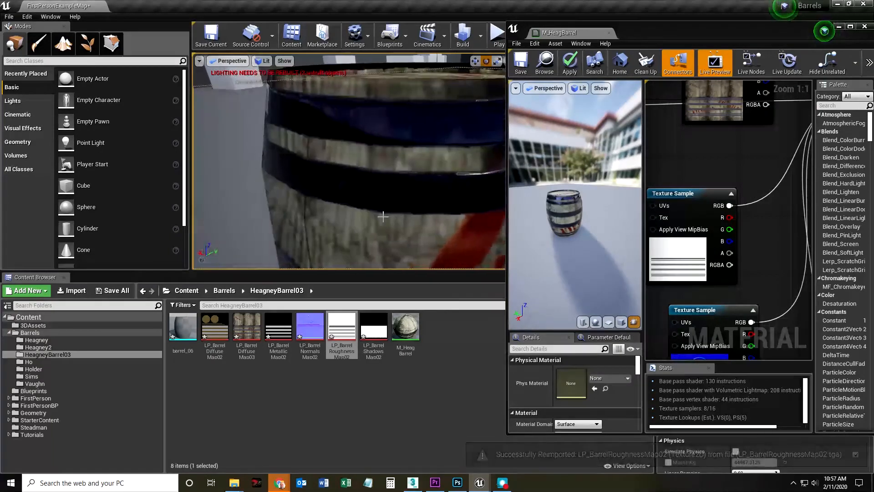
scroll(383, 217, "up", 3)
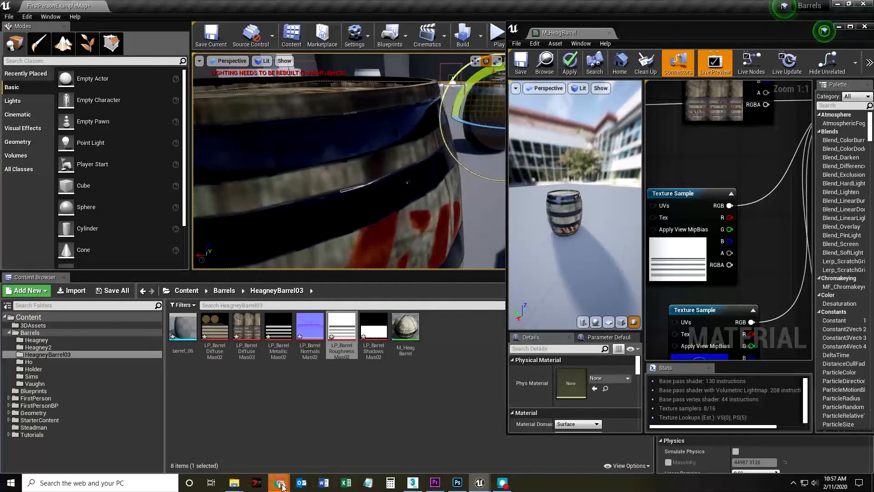
mouse_move(281, 485)
left_click(457, 482)
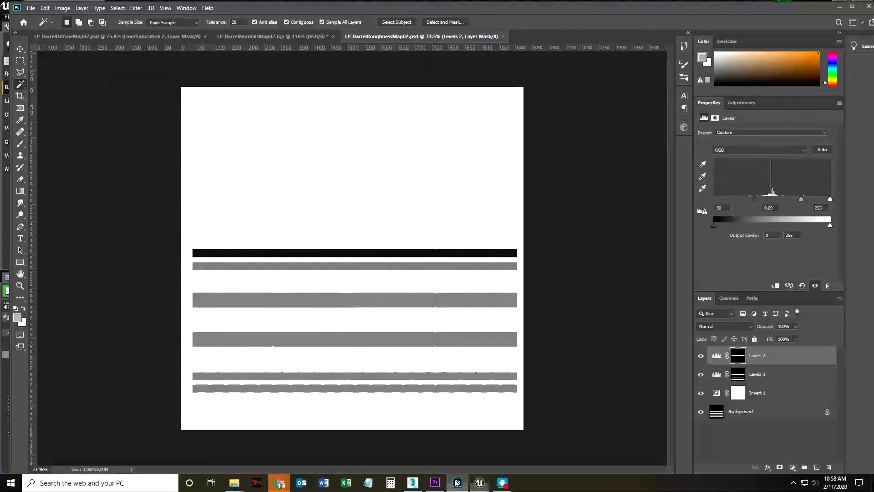
left_click(271, 36)
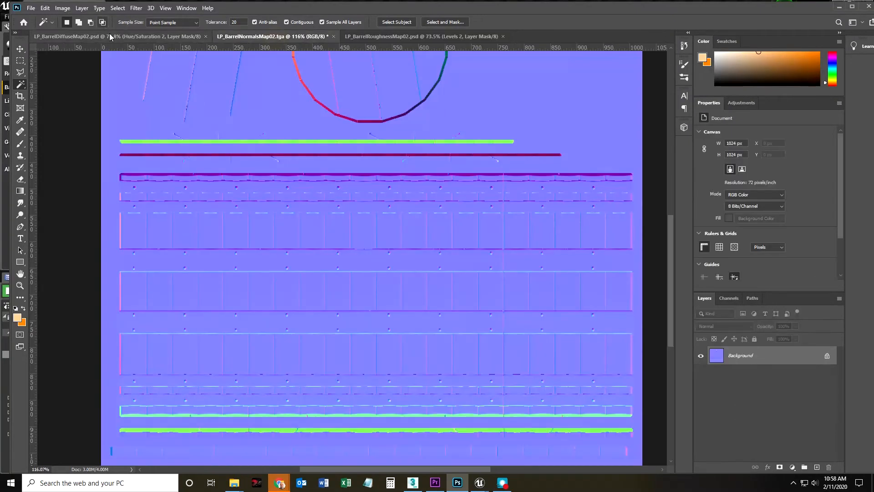
left_click(117, 37)
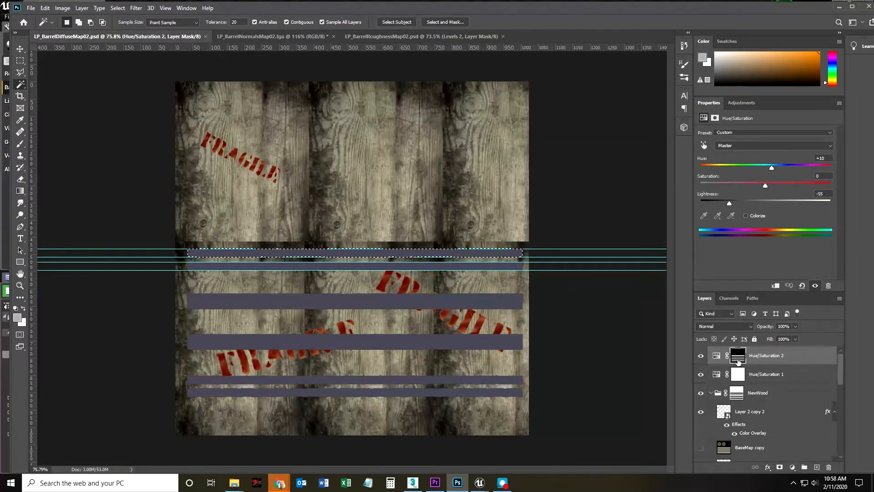
Step: Target the layer mask of Hue/Saturation 2 and toggle the layer's visibility to compare its effect on the bands
left_click(738, 359)
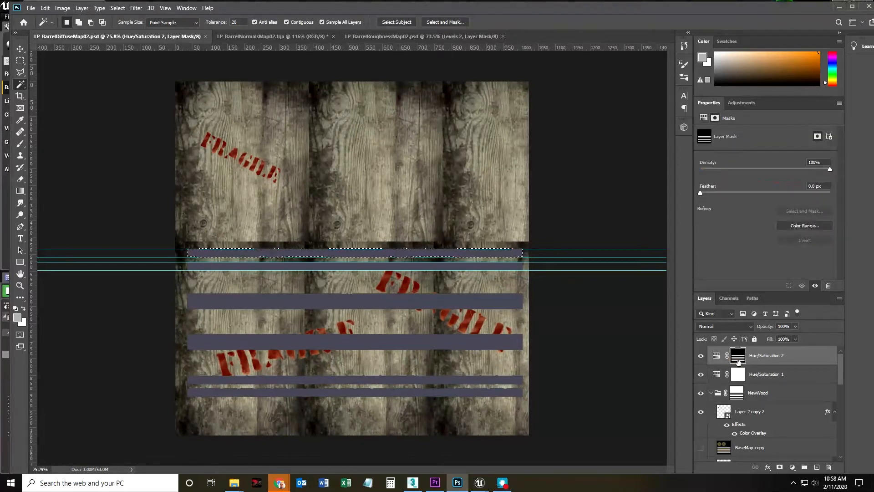
left_click(701, 356)
left_click(701, 356)
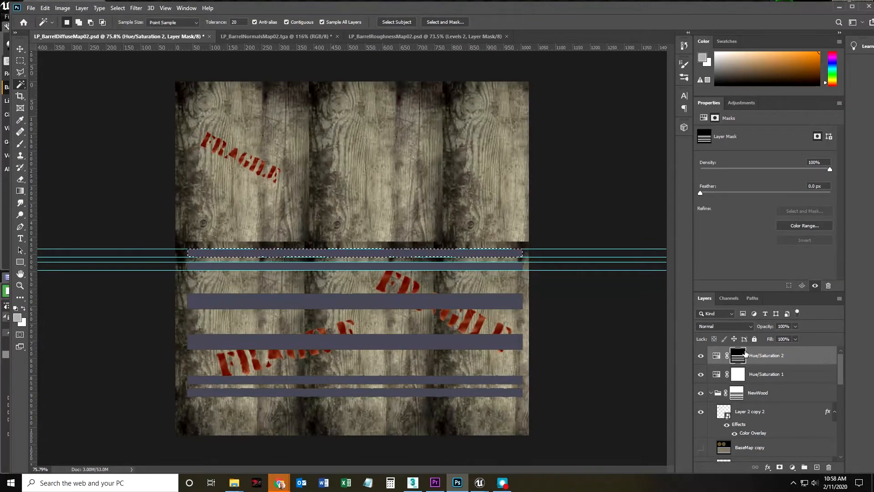
left_click(700, 356)
left_click(700, 356)
Step: Fill the selected uppermost band in the Hue/Saturation 2 mask with 50% Gray, clear the selection and activate the Rectangular Marquee tool
left_click(45, 9)
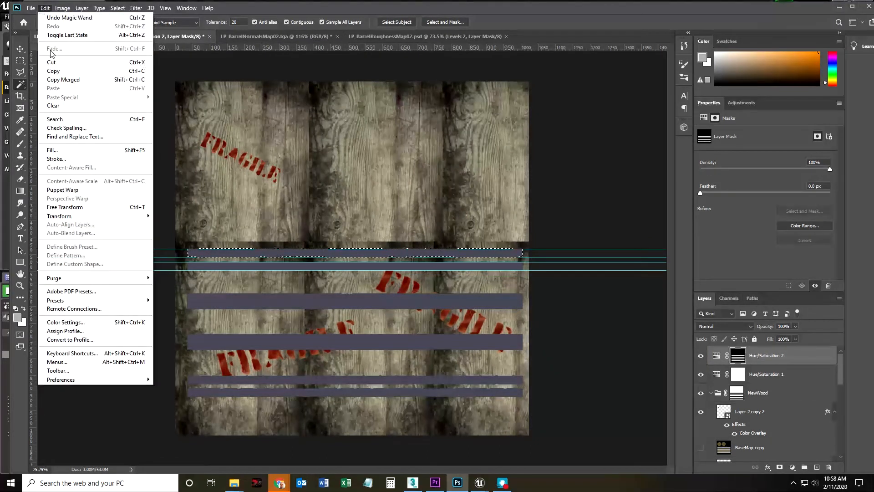
left_click(60, 151)
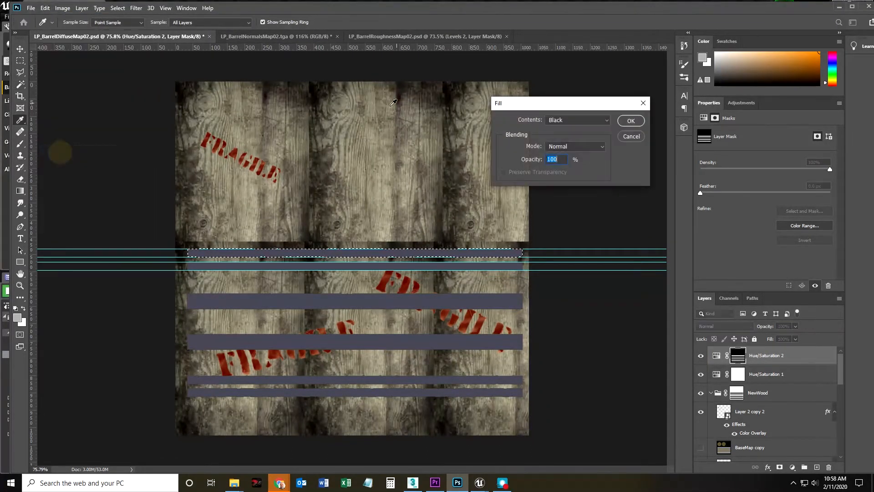
left_click(592, 121)
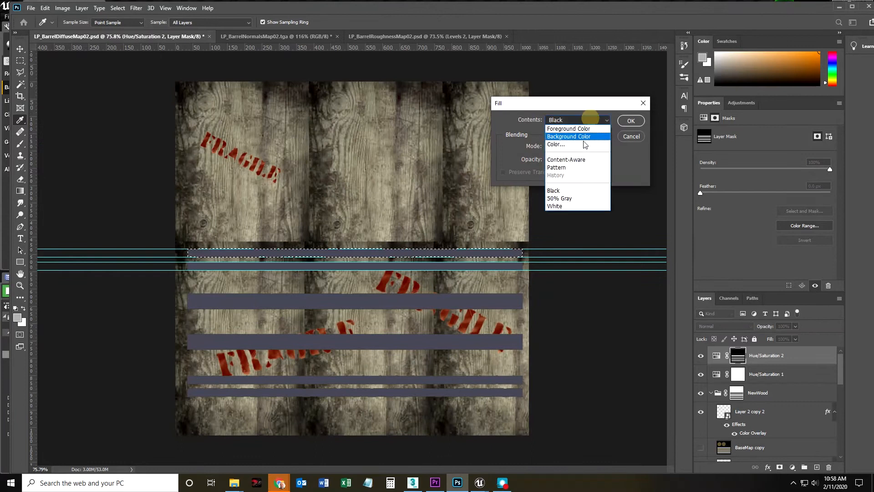
left_click(568, 198)
left_click(630, 121)
key("ctrl+d")
key("m")
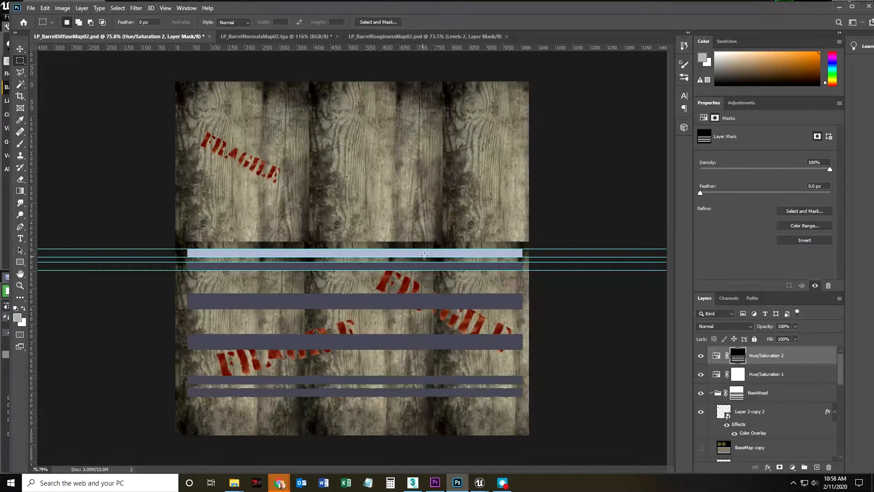
Step: Save the diffuse PSD and a 16 bits/pixel Targa copy that replaces LP_BarrelDiffuseMap03.tga
left_click(32, 9)
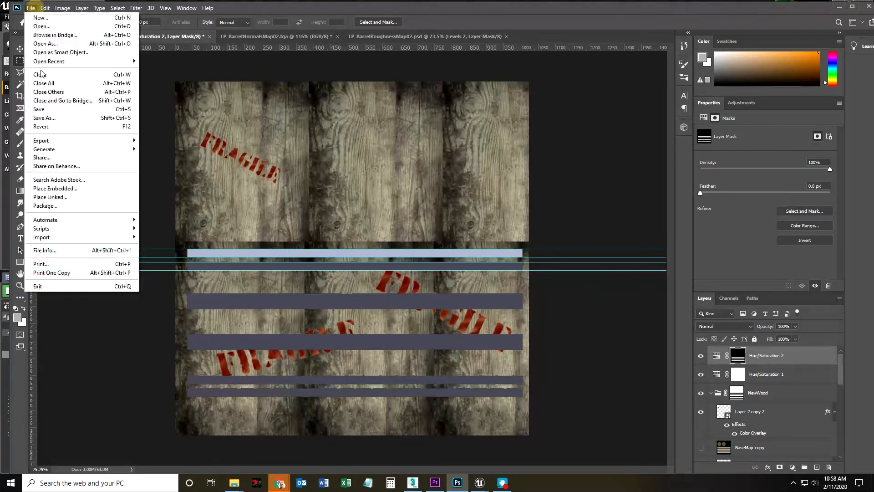
left_click(47, 109)
left_click(29, 10)
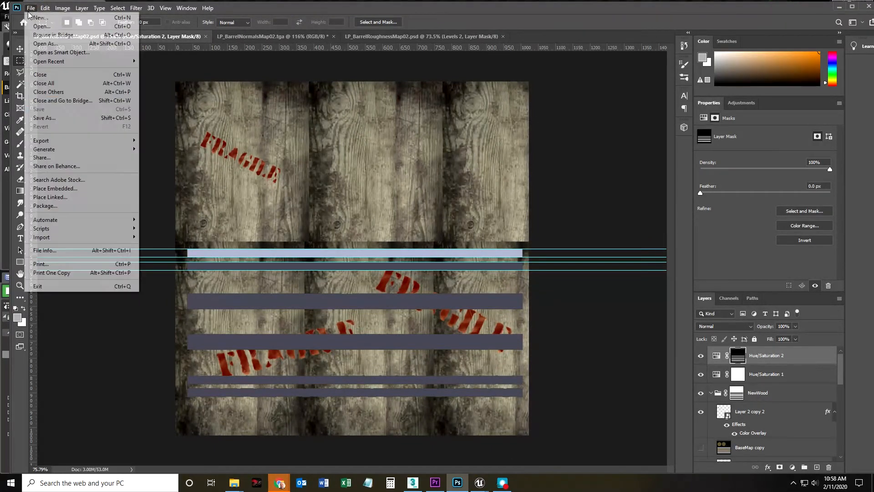
left_click(44, 118)
left_click(236, 249)
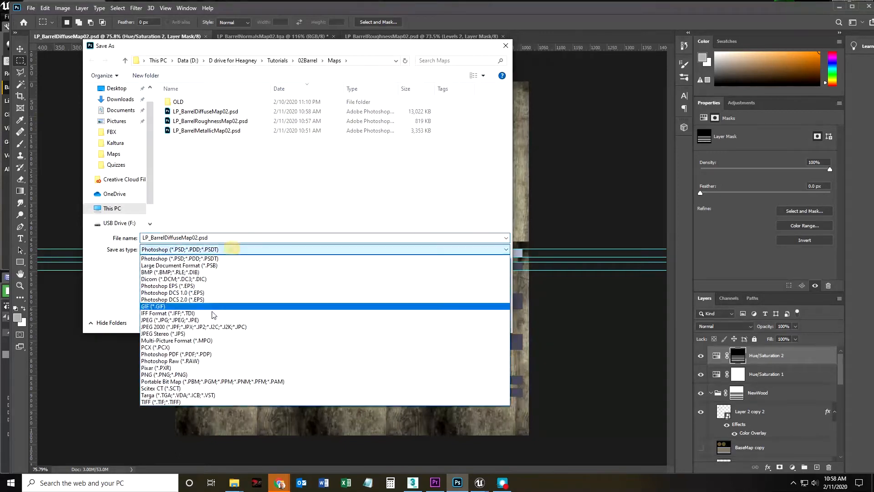
left_click(170, 400)
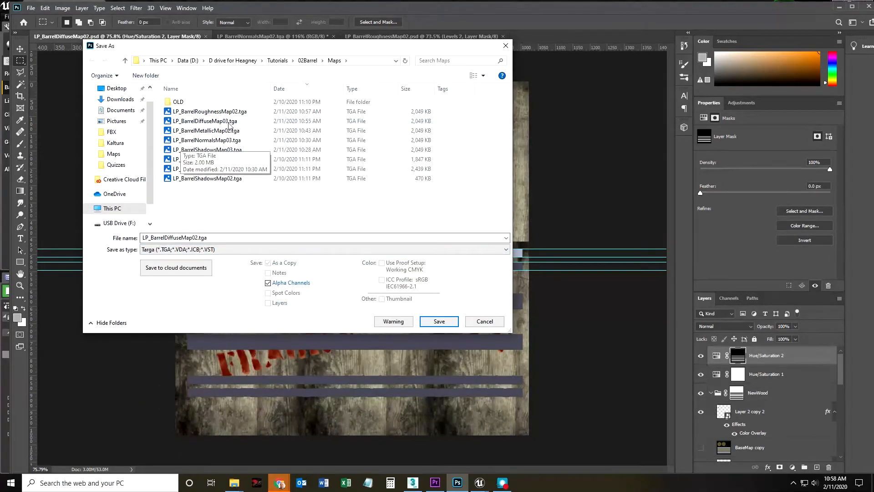
left_click(195, 121)
left_click(438, 322)
left_click(452, 241)
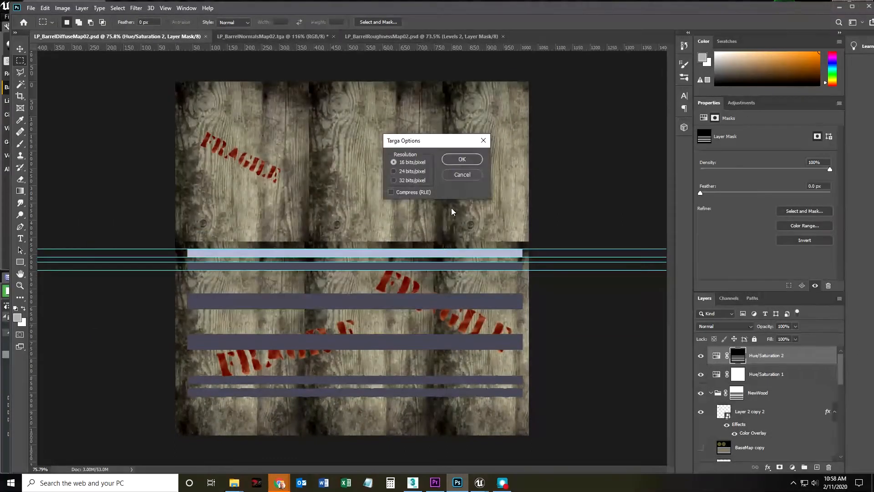
left_click(462, 159)
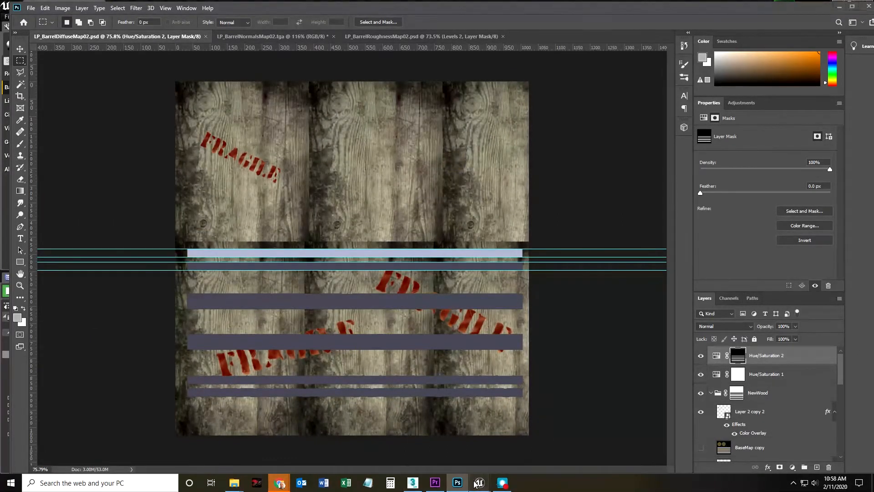
Step: Switch to the Unreal Editor, reimport the LP_BarrelDiffuseMap03 texture and inspect the barrel's uppermost band from several angles
mouse_move(478, 482)
left_click(415, 441)
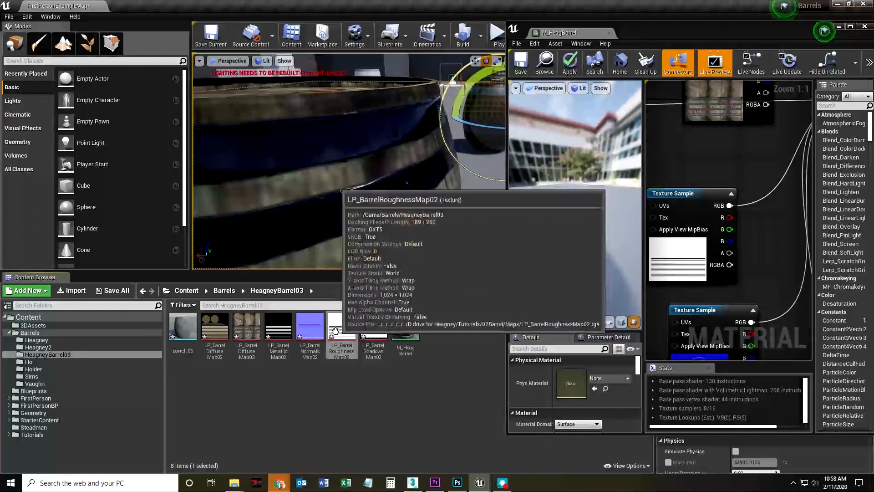
right_click(246, 332)
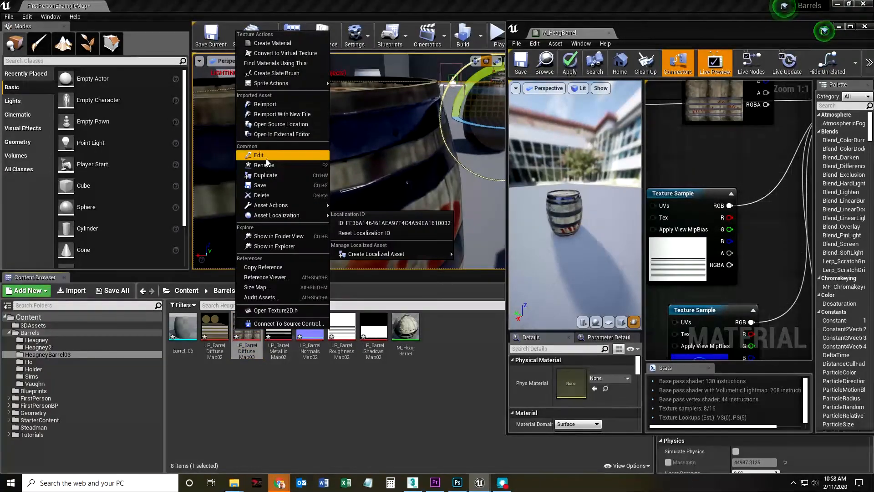
left_click(265, 104)
scroll(397, 218, "down", 10)
right_click_drag(449, 311, 376, 172)
mouse_move(369, 207)
middle_mouse_down()
mouse_move(305, 182)
mouse_move(369, 207)
middle_mouse_up()
right_click_drag(370, 208, 397, 220)
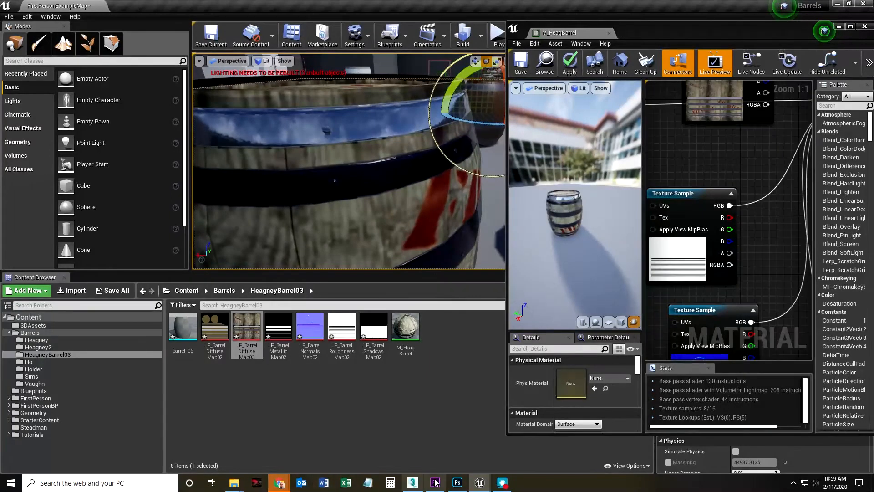
Step: Switch to a maximized Chrome window and run a Google image search for "cat paw print"
left_click(457, 482)
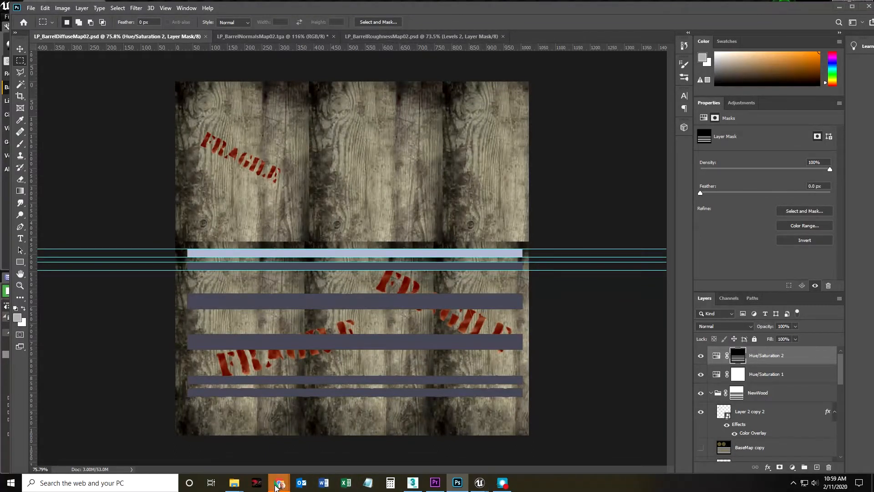
mouse_move(280, 483)
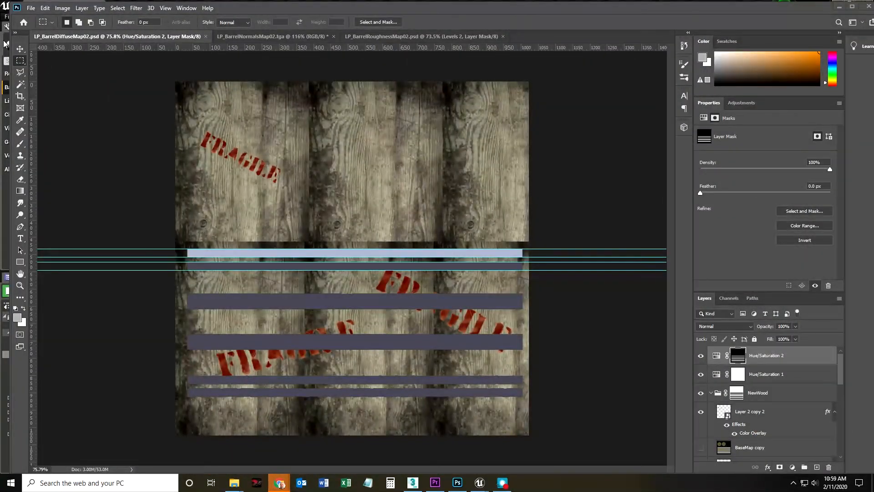
left_click_drag(4, 42, 328, 21)
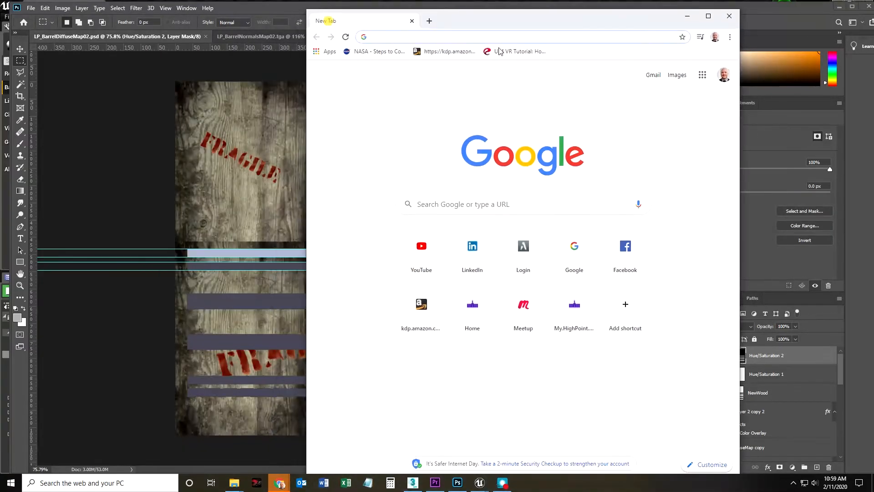
left_click(708, 17)
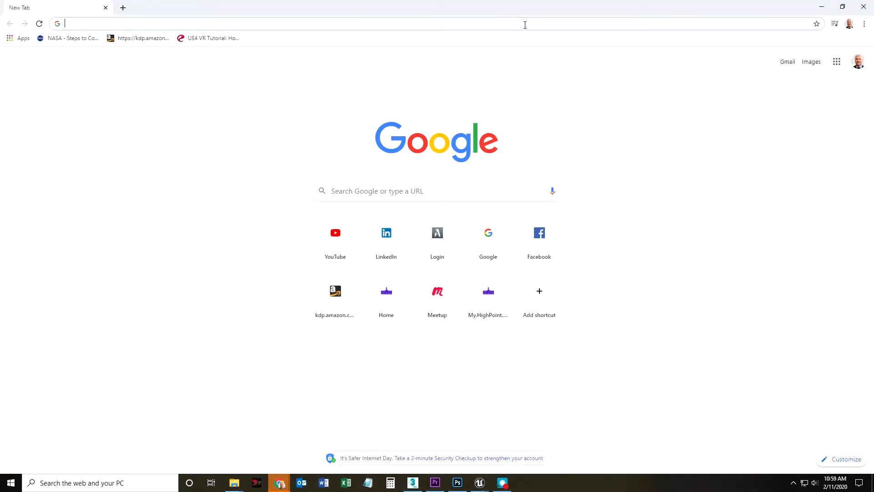
type("cat paw print")
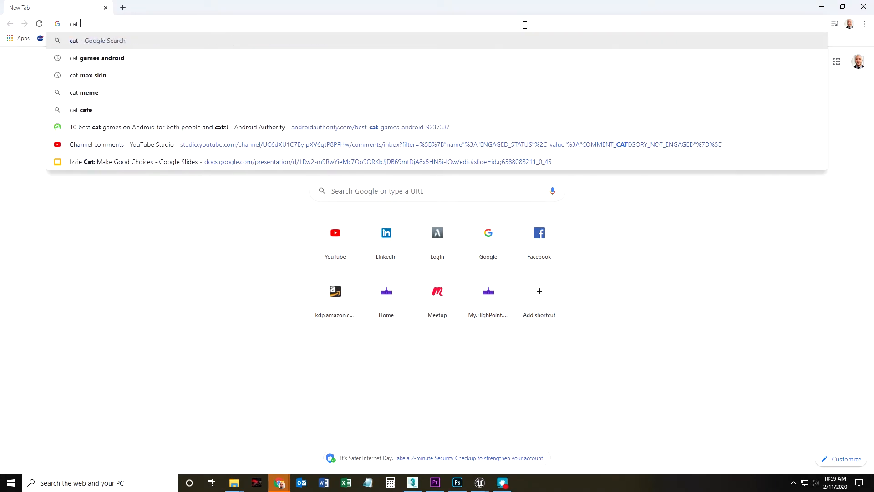
key("Return")
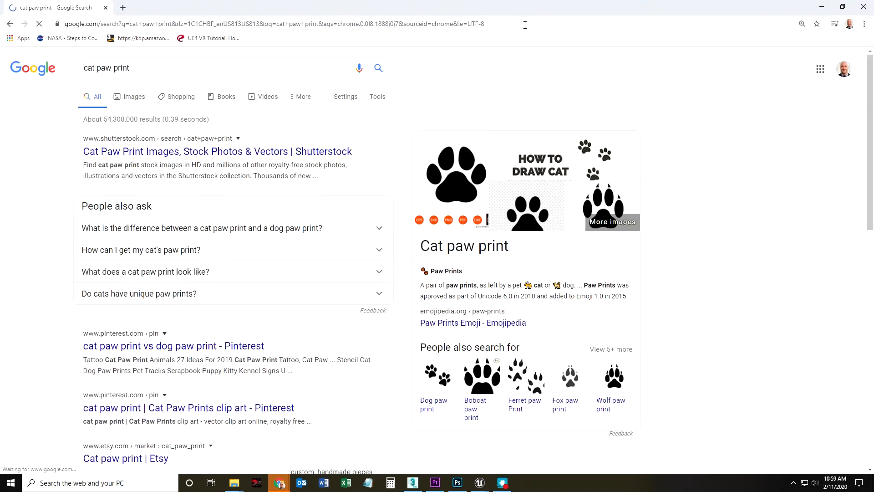
left_click(190, 152)
left_click(8, 25)
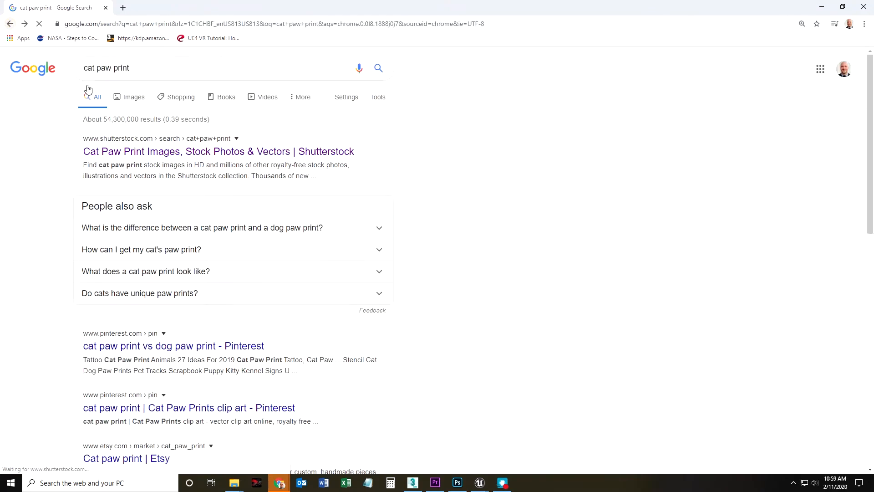
left_click(133, 101)
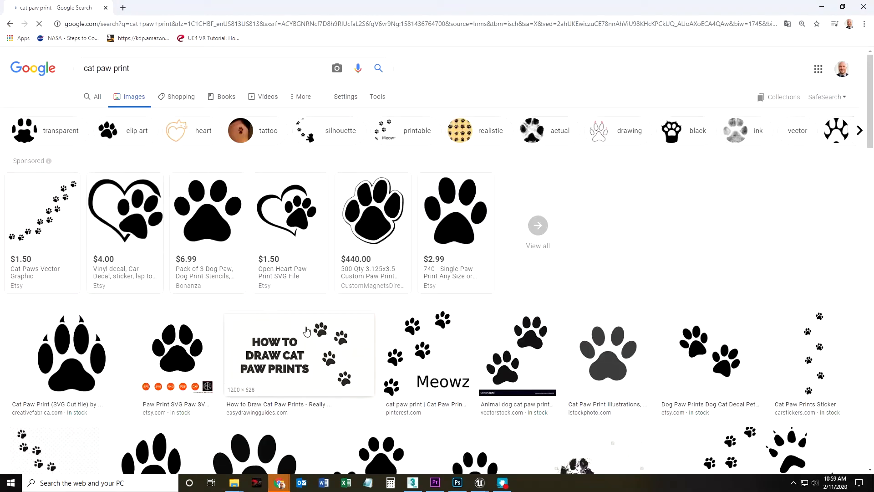
Step: Find the Easy Drawing Guides image of four cat paw prints in the results and copy its preview image
scroll(459, 226, "down", 3)
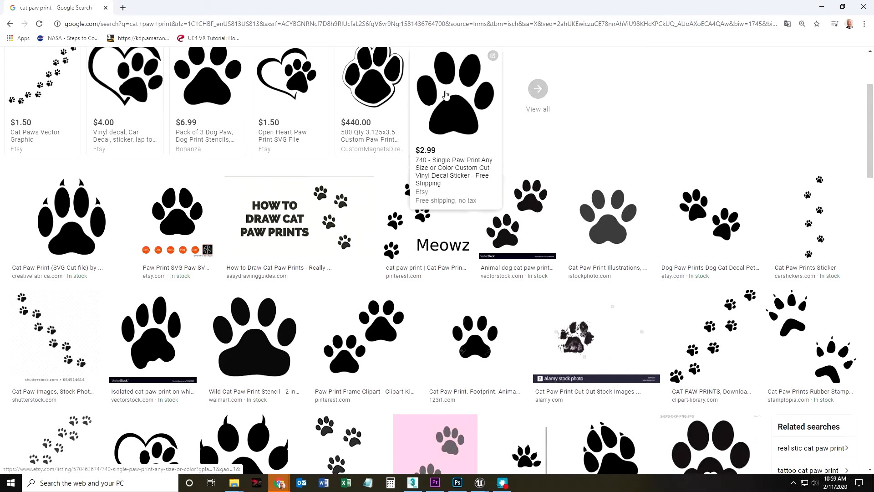
scroll(445, 111, "down", 5)
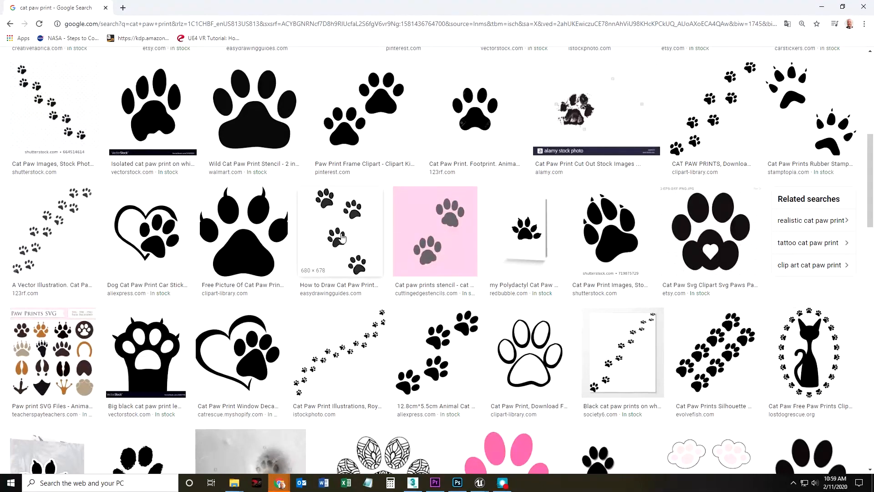
scroll(352, 248, "down", 5)
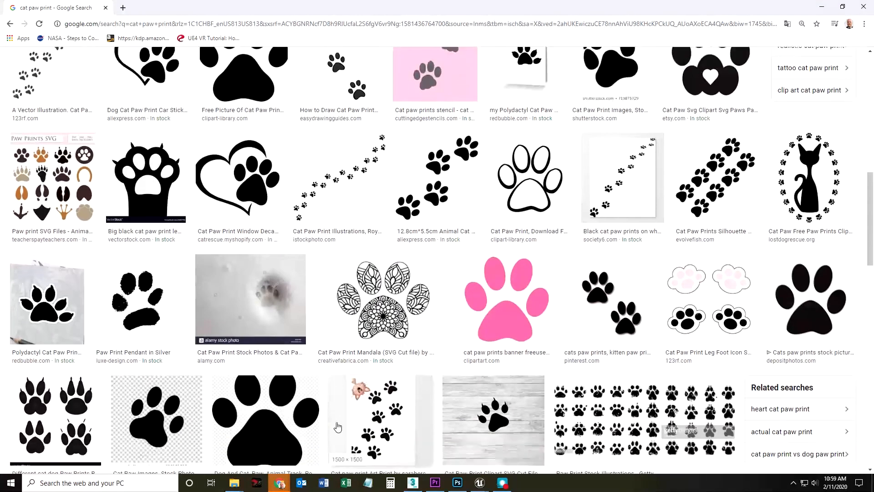
scroll(426, 172, "up", 3)
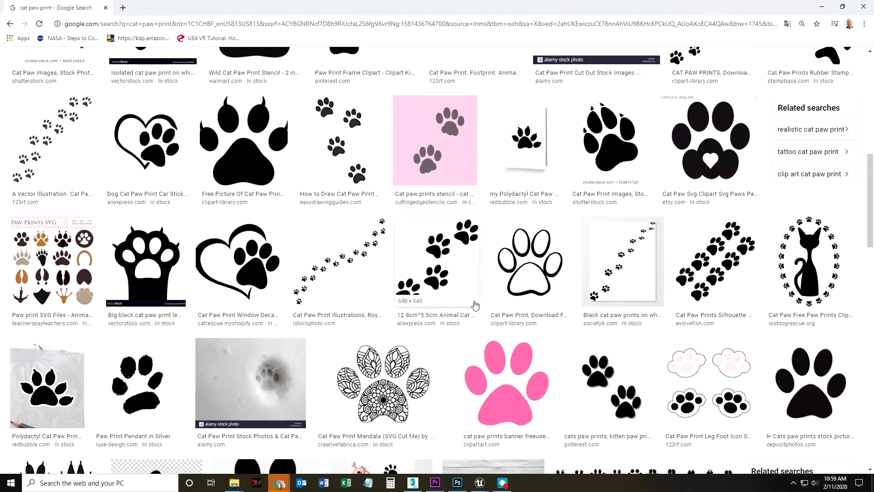
left_click(349, 162)
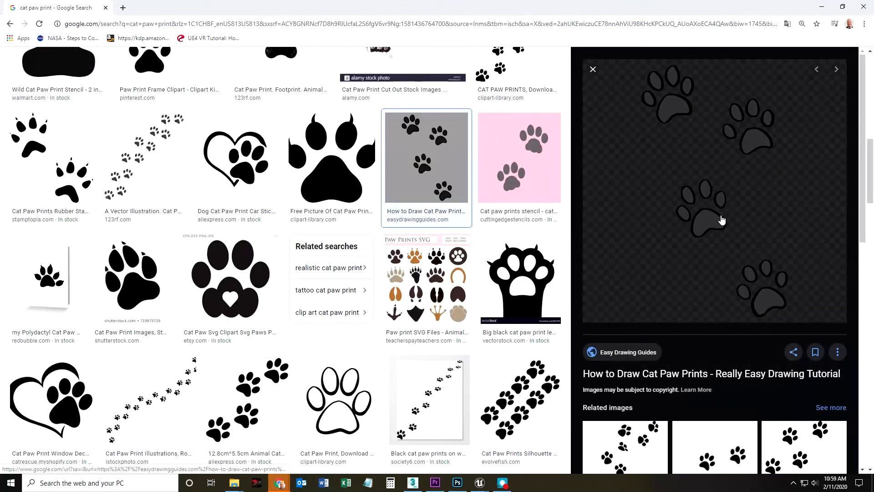
right_click(708, 222)
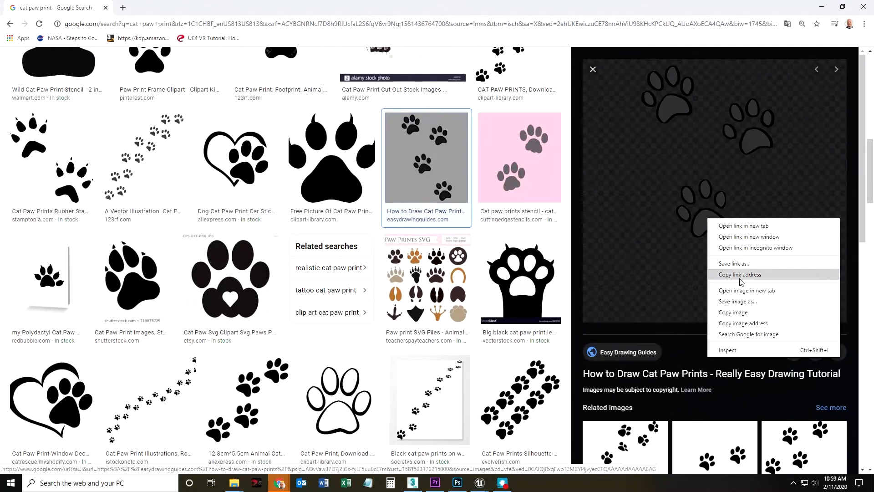
left_click(740, 313)
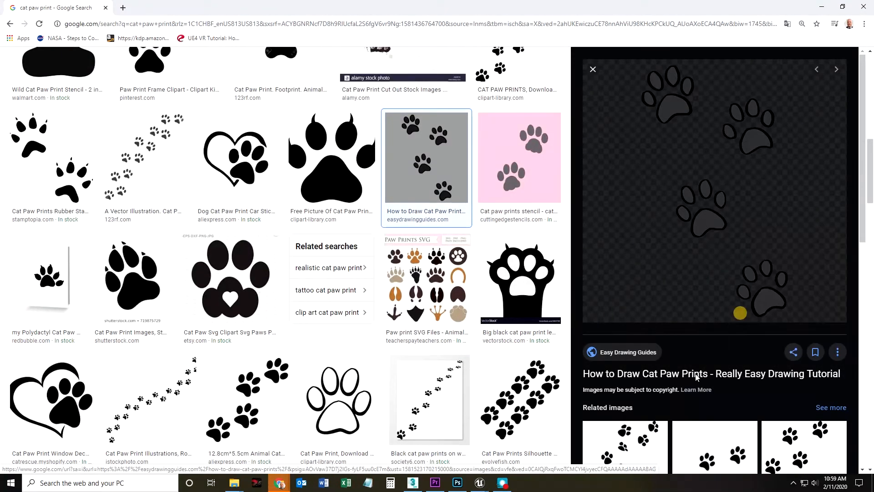
Step: Switch to Photoshop, paste the paw print image into LP_BarrelDiffuseMap02.psd, and delete its black background with the Magic Wand
left_click(458, 483)
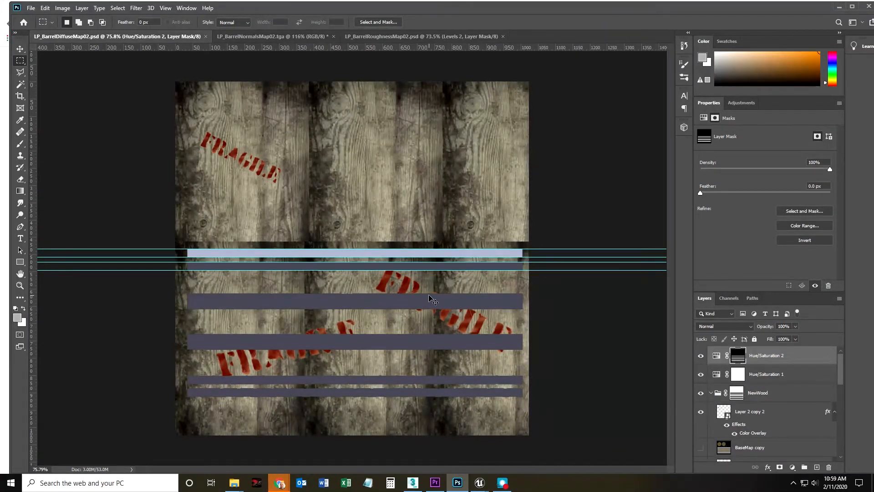
key("ctrl+v")
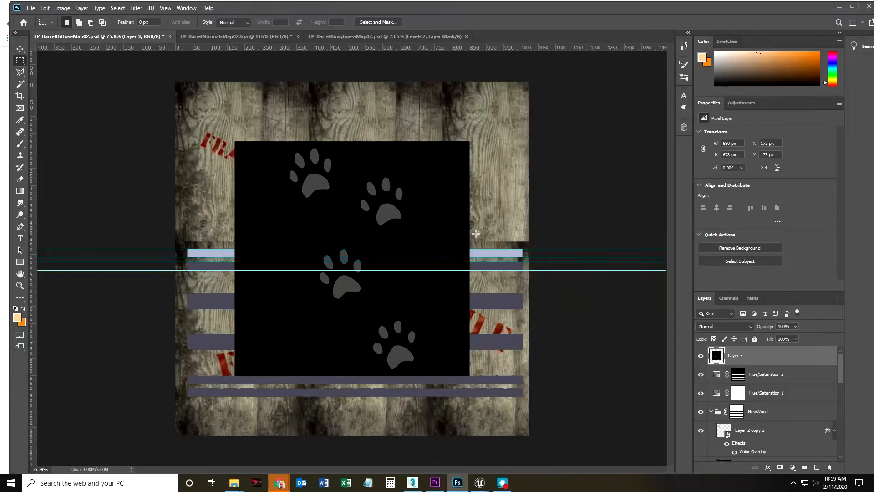
left_click(20, 85)
left_click(264, 203)
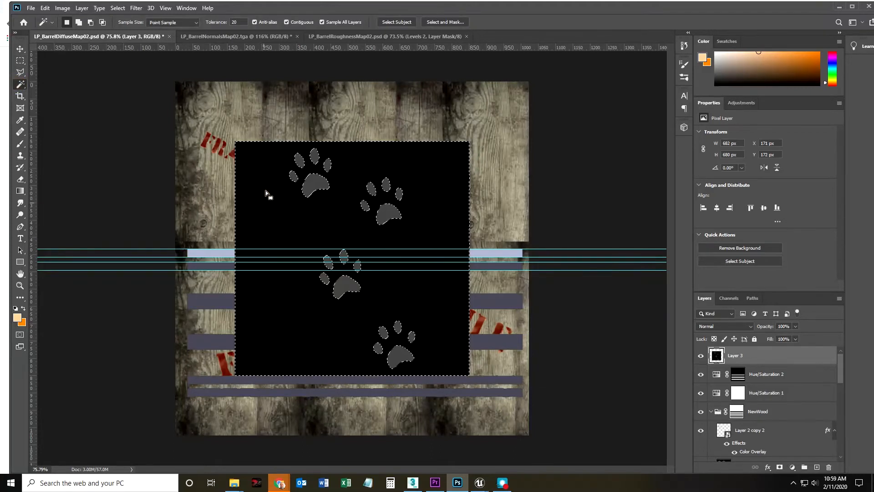
key("Delete")
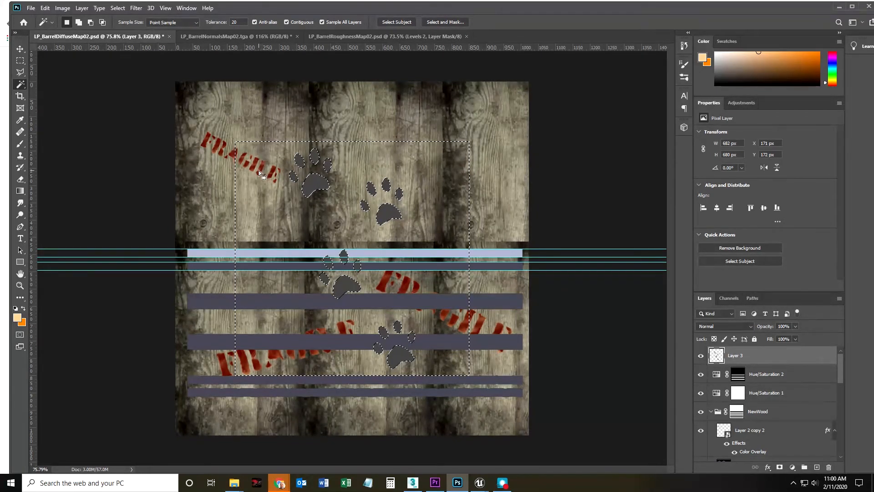
left_click(20, 61)
left_click(257, 197)
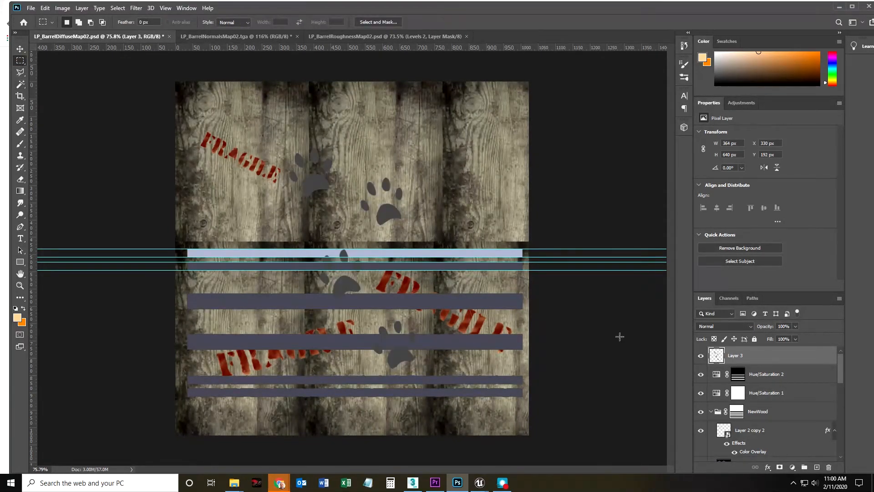
Step: Scale the pasted paw prints down to about 78 by 138 px over the barrel's light band
key("ctrl+t")
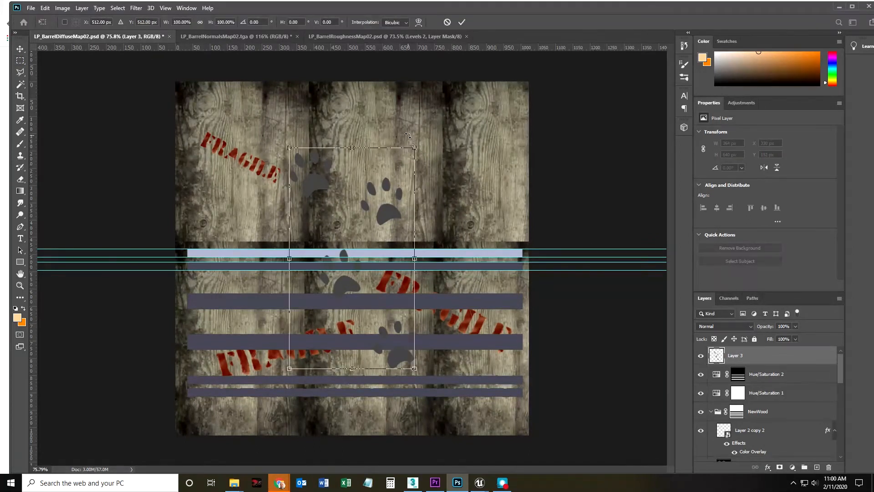
left_click_drag(414, 145, 396, 259)
left_click_drag(397, 261, 355, 261)
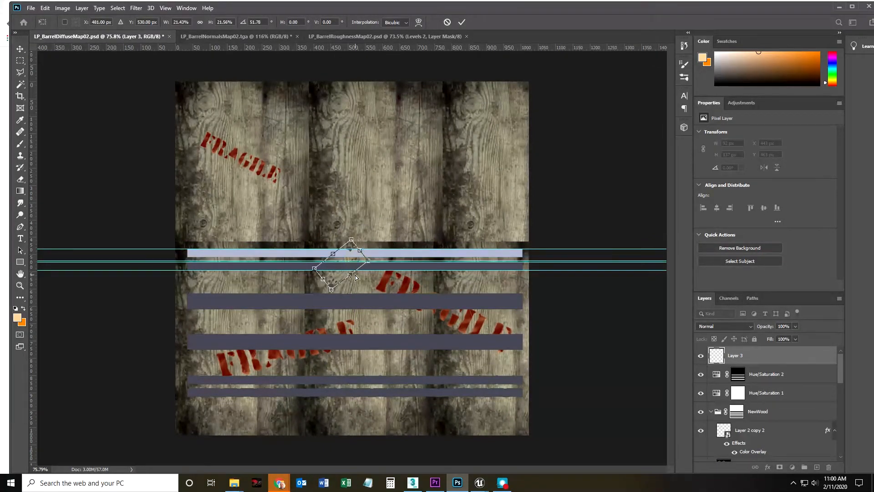
key("ctrl+z")
double_click(335, 256)
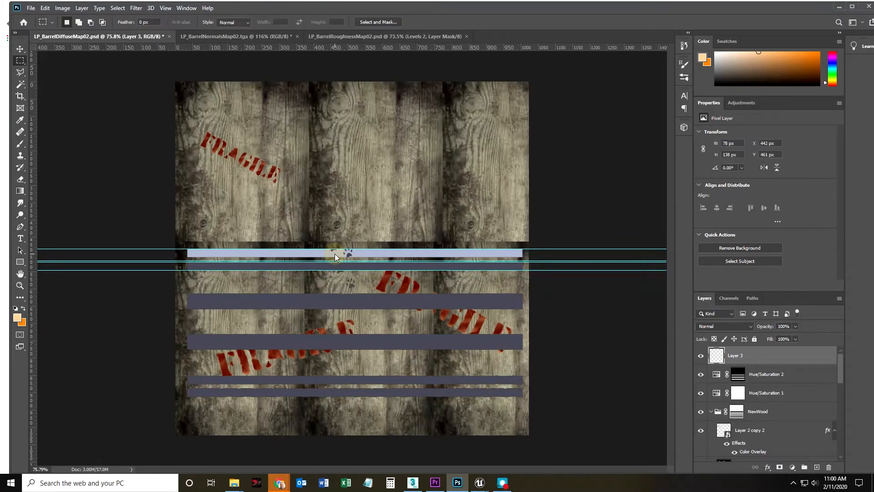
Step: Free-transform the paw print layer over the light band, scaling it to 56.33% and rotating it 49.64°
left_click_drag(348, 264, 402, 250, "ctrl")
key("ctrl+t")
left_click_drag(392, 170, 480, 273)
left_click_drag(376, 172, 323, 260)
left_click_drag(325, 321, 431, 202)
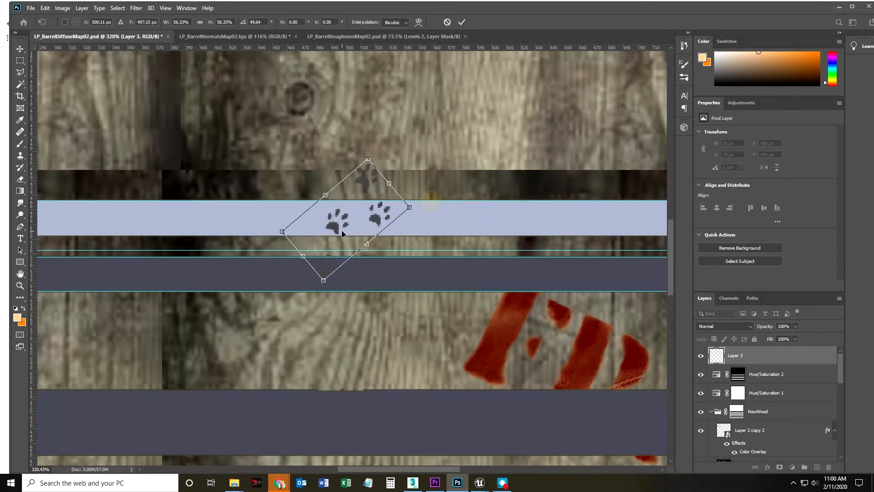
Step: Move the paw prints along the light band to X 636.77 px, Y 497.53 px and apply the transform
left_click_drag(372, 219, 573, 217)
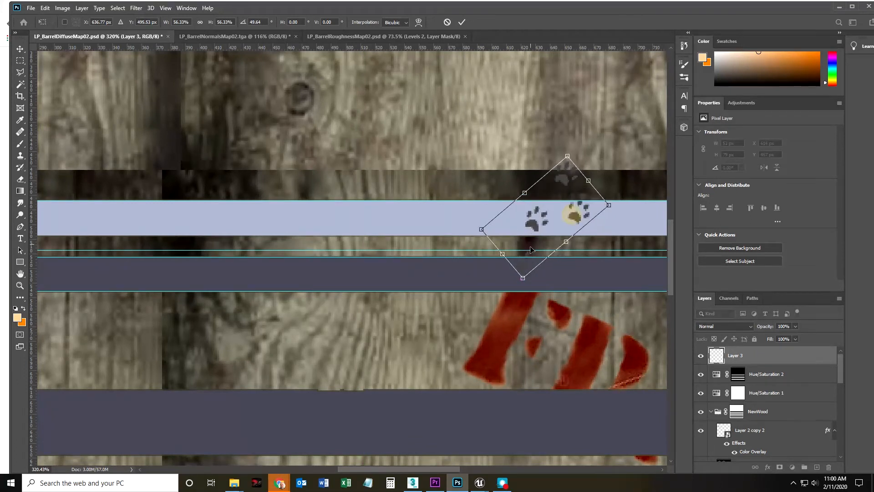
scroll(547, 293, "down", 2)
scroll(547, 293, "down", 3)
scroll(548, 266, "up", 1)
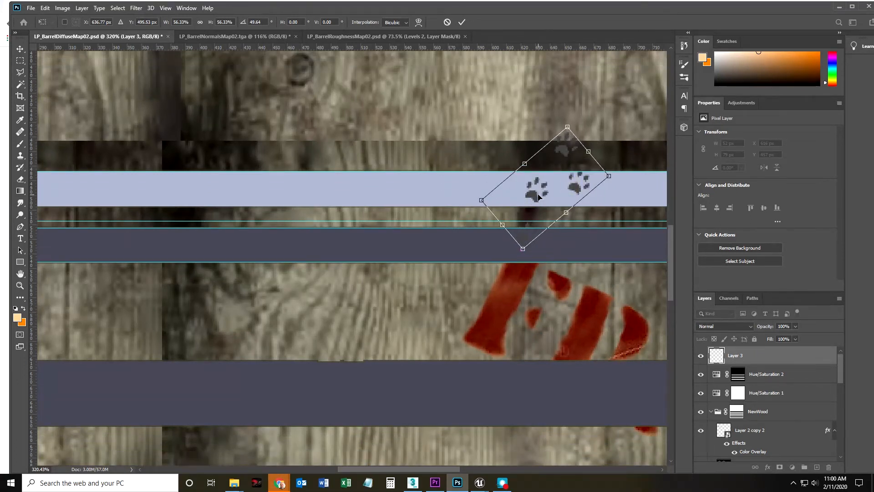
key("Down")
key("Down")
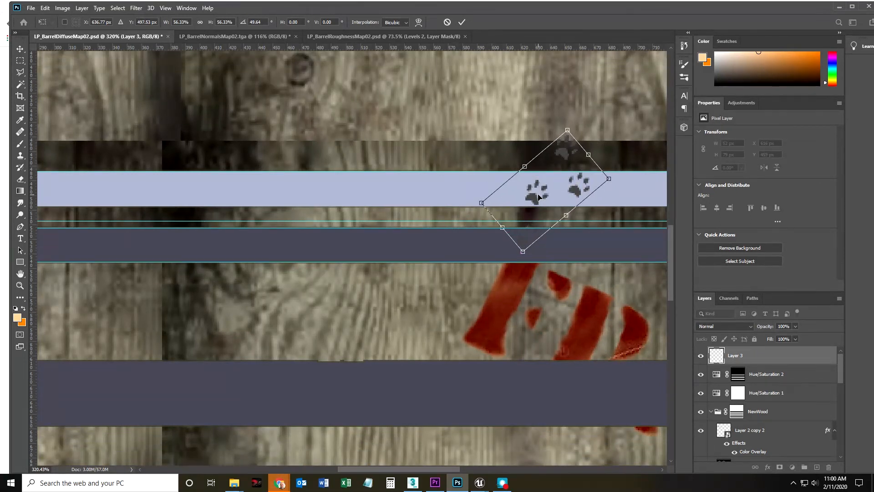
key("Return")
Step: Outline the stray paw print above the light band with the Polygonal Lasso and delete it
left_click(20, 72)
left_click(596, 156)
left_click(551, 171)
left_click(545, 110)
left_click(597, 99)
double_click(605, 125)
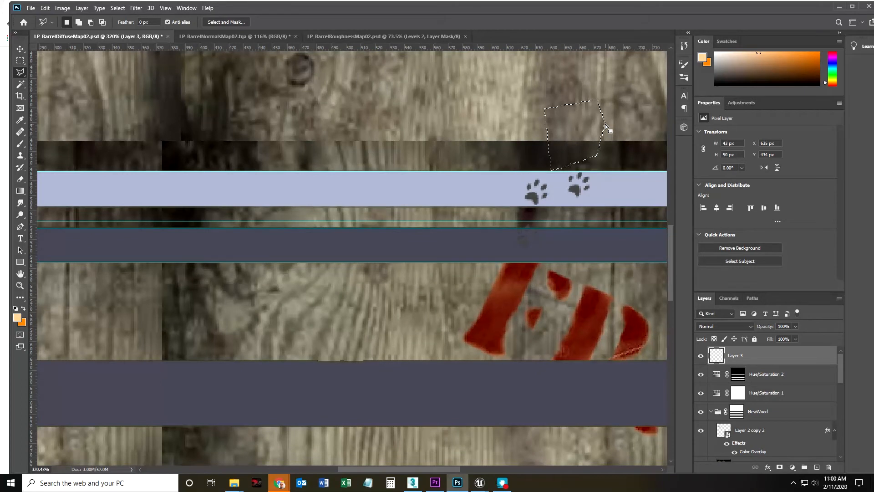
Step: Lasso and delete the stray paw print below the light band, and clear the selection
left_click(533, 288)
left_click(569, 246)
left_click(546, 214)
left_click(518, 217)
left_click(487, 226)
left_click(490, 280)
double_click(515, 283)
left_click(20, 60)
left_click(177, 107)
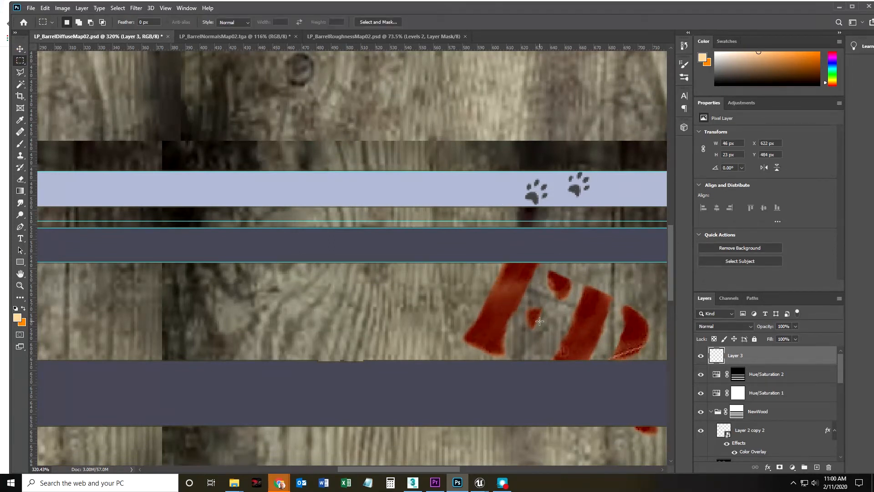
Step: Save the diffuse map as a Targa copy that replaces LP_BarrelDiffuseMap03.tga
scroll(539, 321, "up", 1)
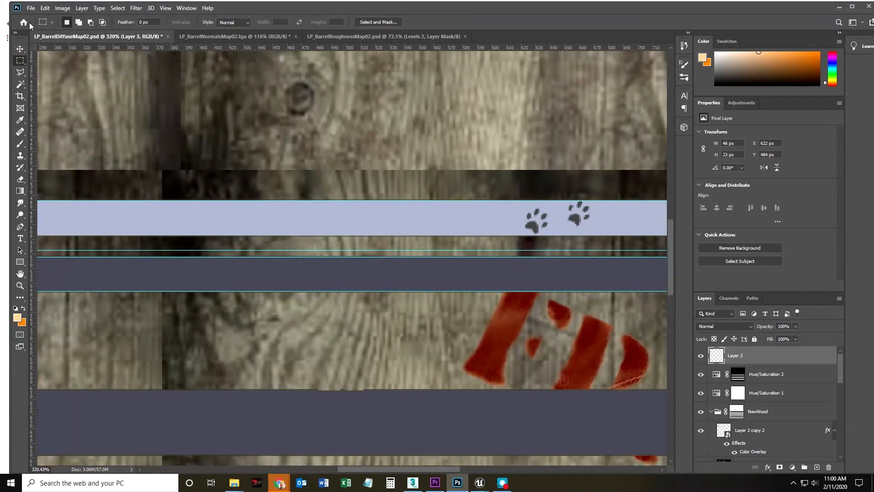
left_click(30, 7)
left_click(49, 120)
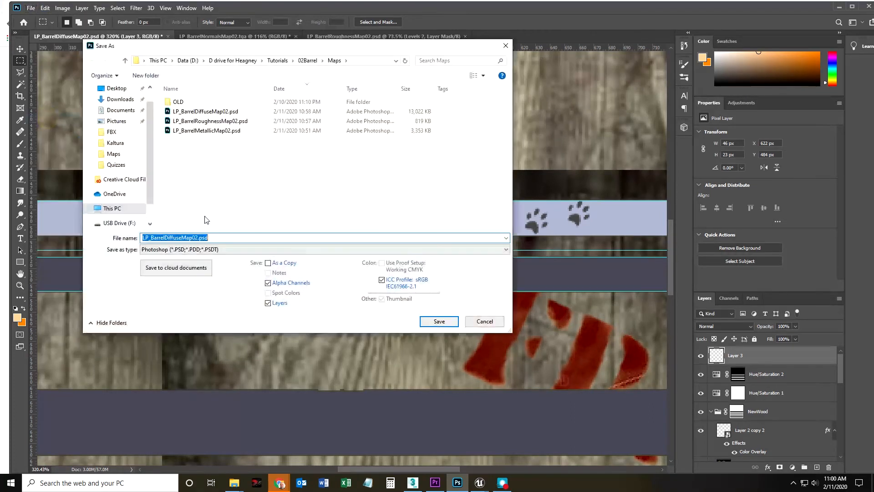
left_click(209, 250)
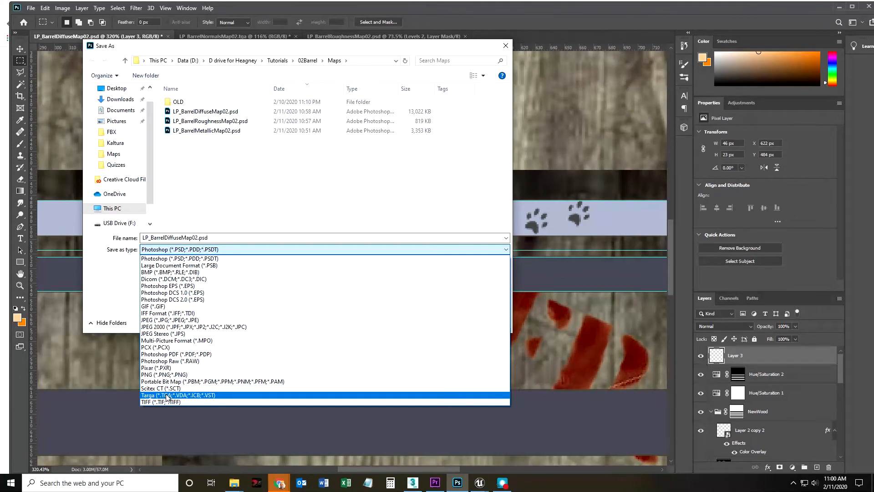
left_click(167, 395)
left_click(212, 111)
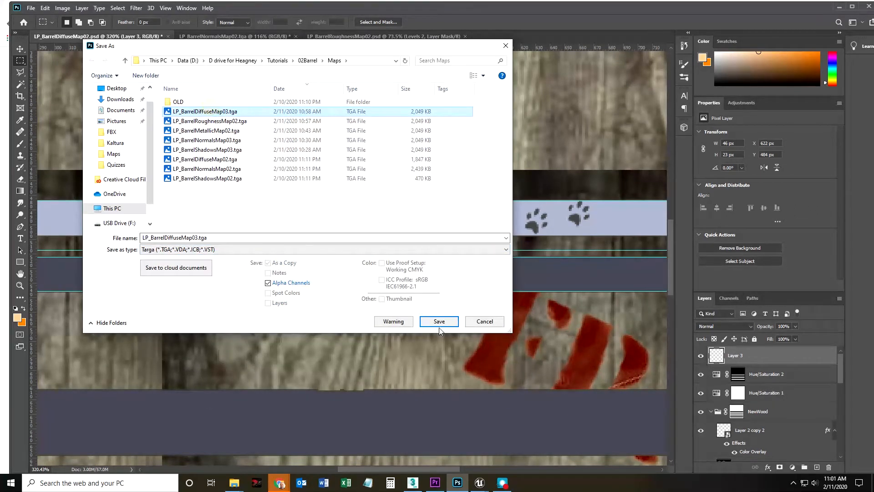
left_click(440, 321)
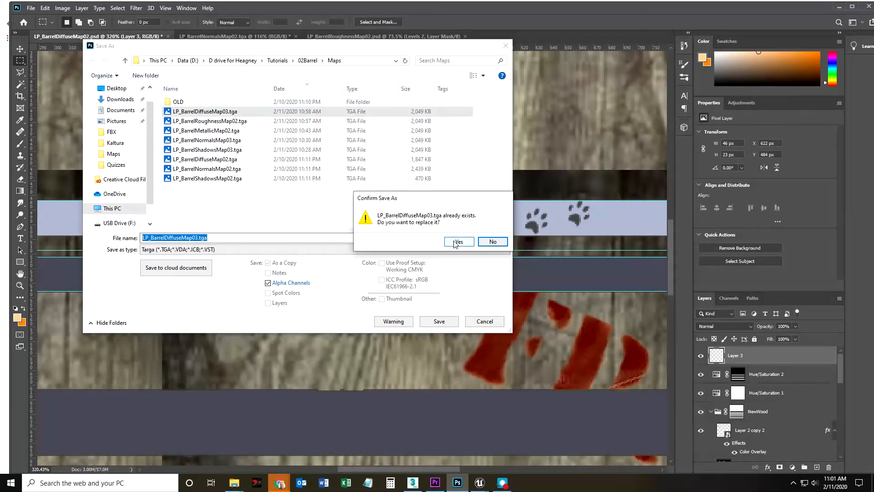
left_click(455, 242)
left_click(457, 158)
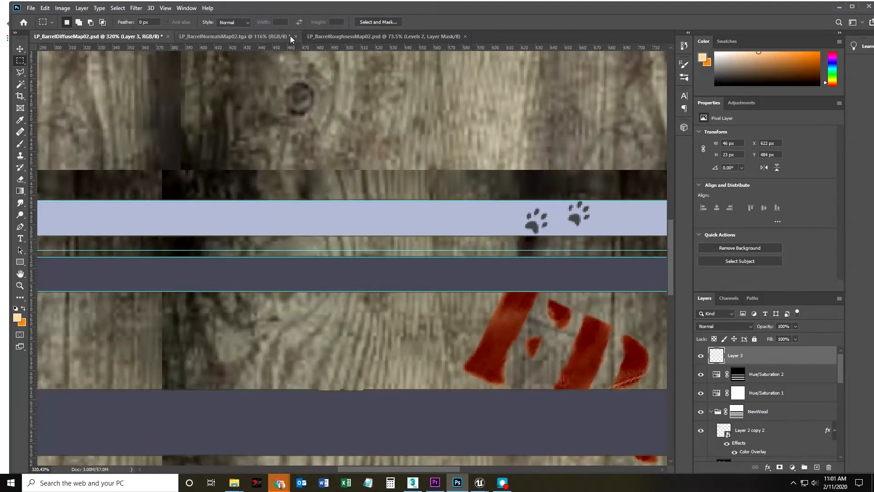
Step: Open LP_BarrelDiffuseMap03.tga and copy its image as a new layer into LP_BarrelRoughnessMap02.psd, aligned with the canvas
left_click(323, 36)
left_click(31, 8)
left_click(37, 26)
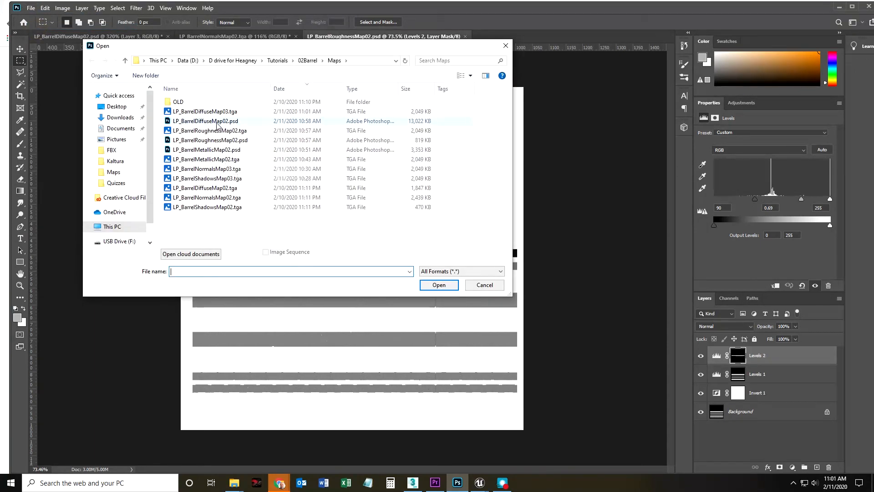
left_click(194, 112)
double_click(194, 112)
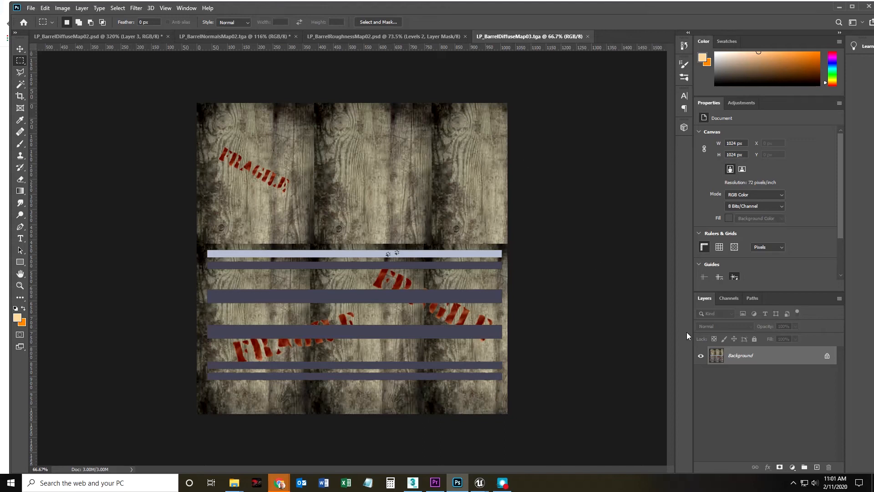
left_click_drag(745, 359, 351, 210)
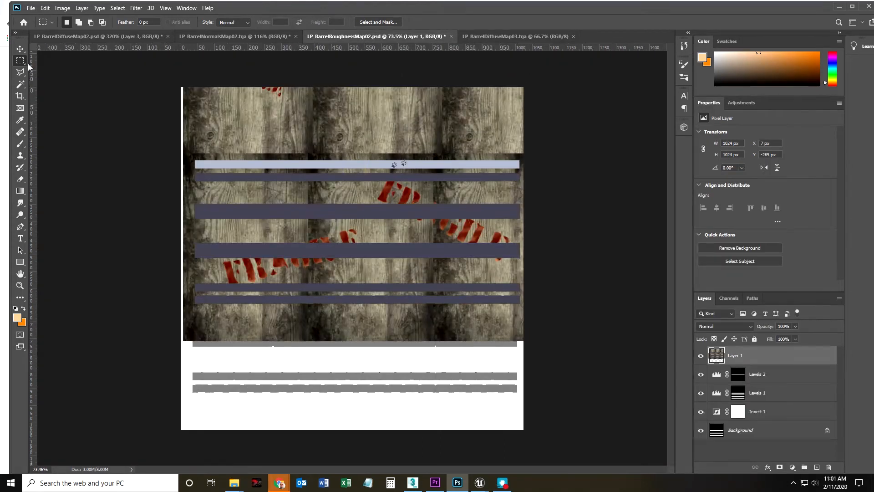
left_click(20, 48)
left_click_drag(287, 119, 285, 201)
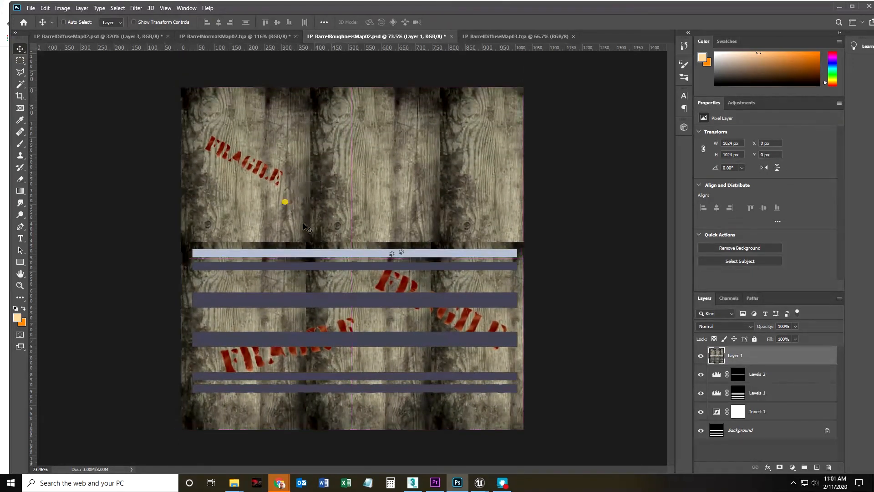
Step: Try to select the paw prints by colour using the Magic Wand with Contiguous turned off
key("z")
left_click_drag(394, 276, 480, 257)
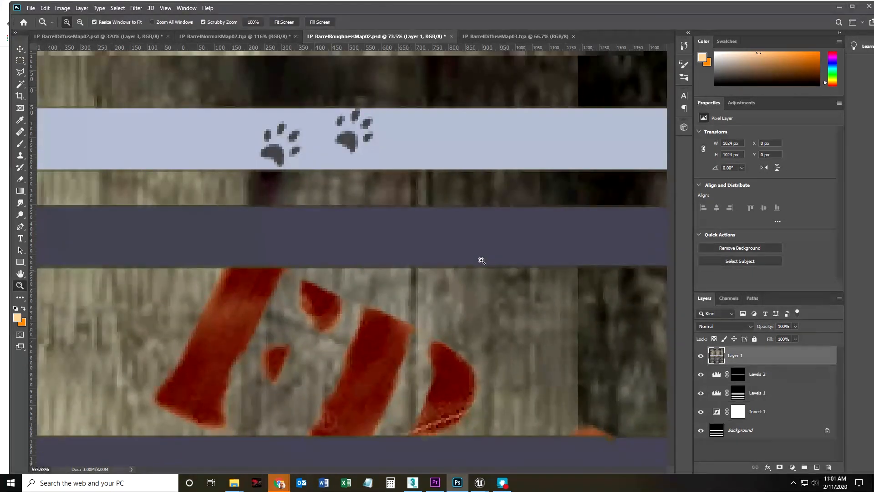
key("w")
left_click(272, 153)
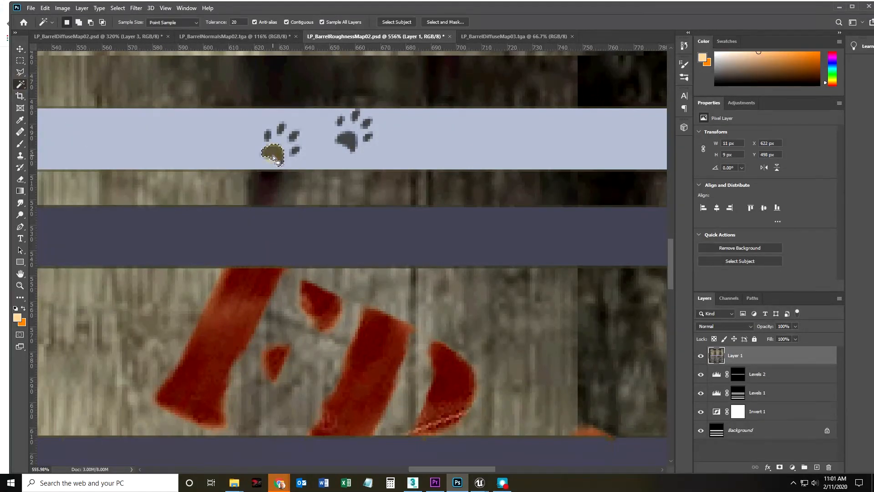
left_click(287, 22)
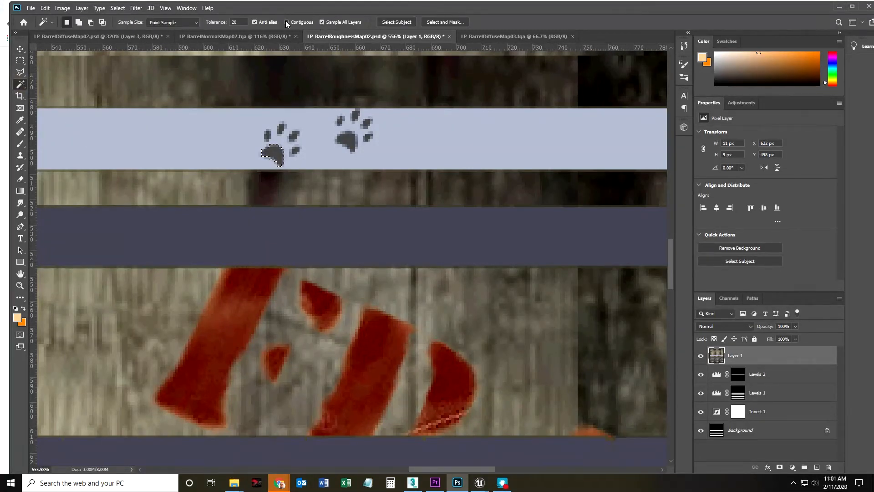
left_click(277, 154)
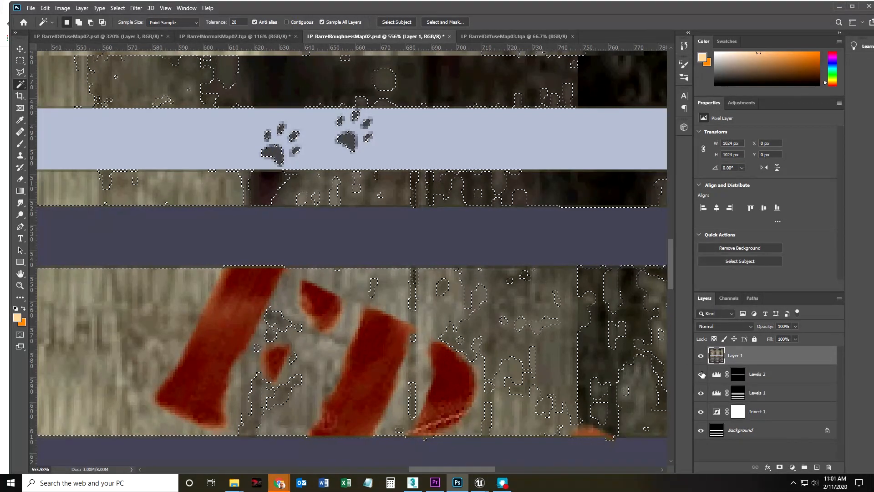
left_click(319, 125)
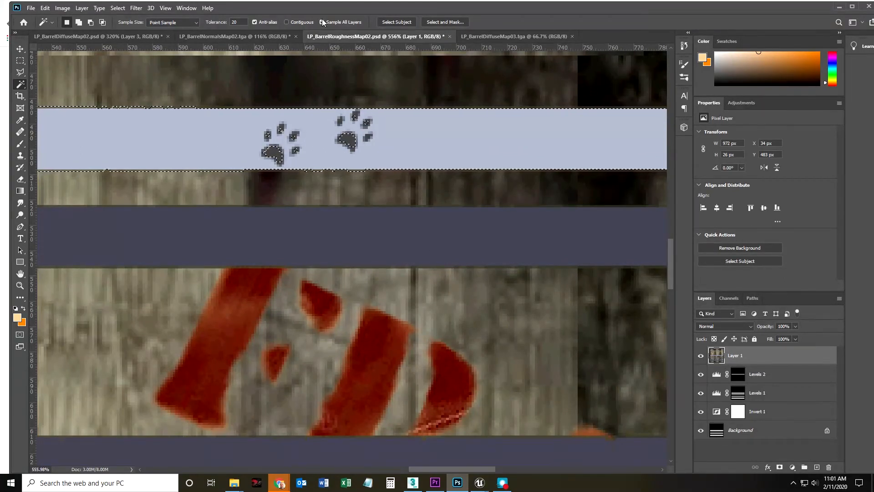
left_click(286, 22)
Step: Try to add the pads and toes of both paw prints to one contiguous Magic Wand selection
left_click(272, 154)
left_click(268, 136, "shift")
left_click(294, 136, "shift")
left_click(295, 150, "shift")
left_click(346, 142, "shift")
left_click(340, 119, "shift")
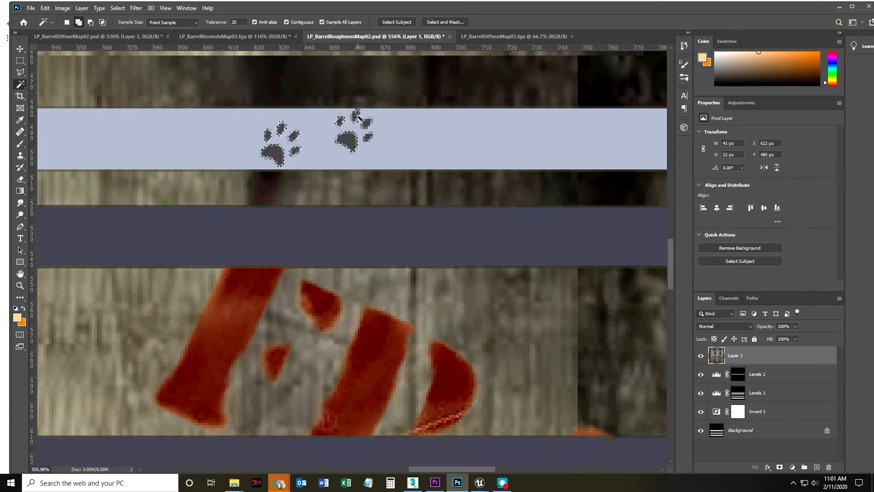
left_click(370, 139, "shift")
left_click(319, 149)
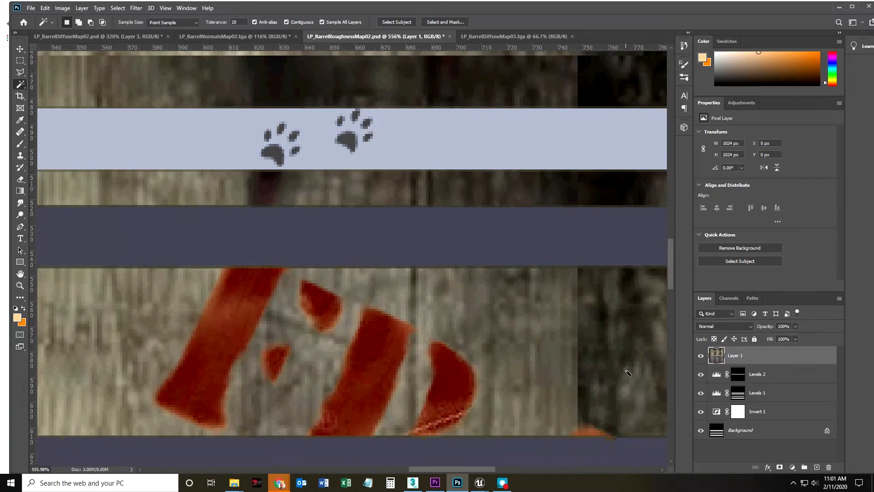
Step: Select every pad and toe of both paw prints with the contiguous Magic Wand, turning off Sample All Layers for the last toes
left_click(273, 154)
left_click(267, 135, "shift")
left_click(282, 128, "shift")
left_click(293, 137, "shift")
left_click(296, 150, "shift")
left_click(347, 141, "shift")
left_click(369, 137, "shift")
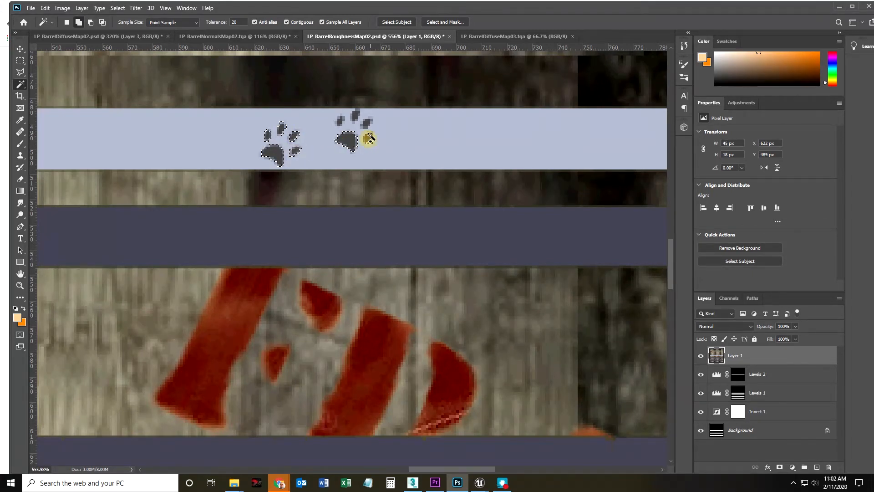
left_click(367, 122, "shift")
left_click(356, 115, "shift")
left_click(355, 115, "shift")
left_click(322, 22)
left_click(368, 138, "shift")
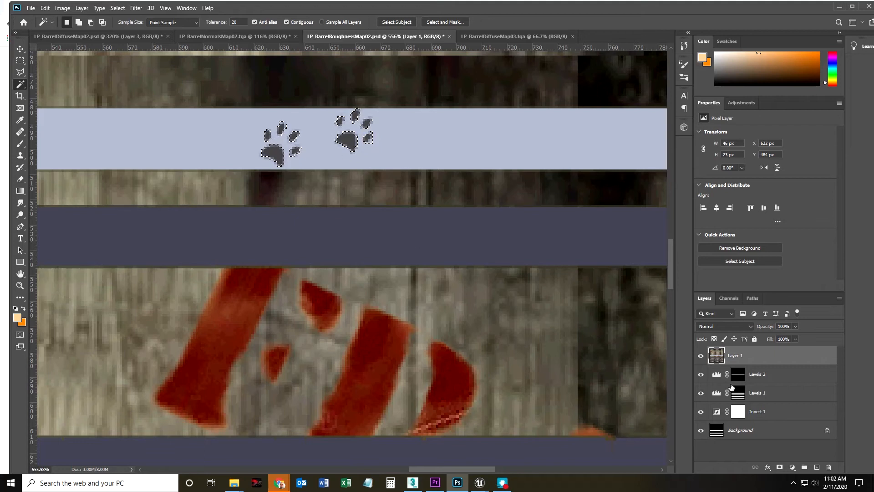
Step: Hide Layer 1 and add a new empty layer directly above the Levels 2 adjustment
left_click(700, 356)
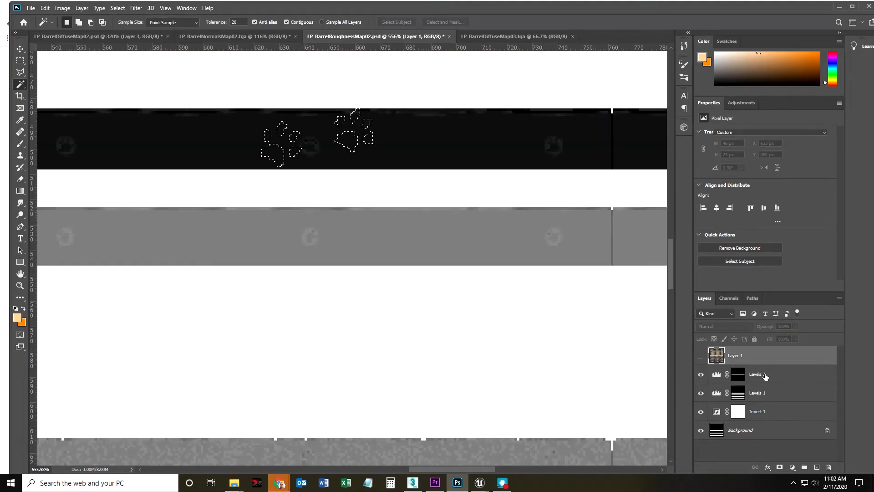
left_click(766, 376)
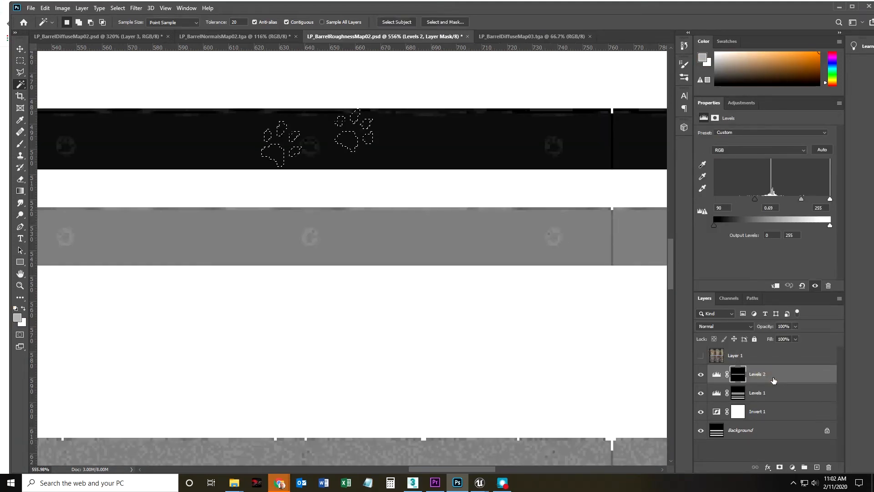
left_click(814, 467)
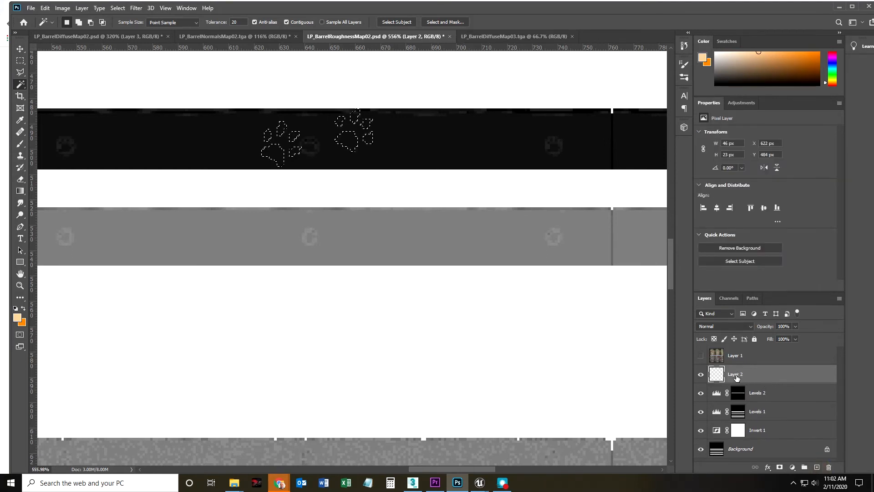
Step: Fill the paw-print selection on the new layer with solid red at 100% opacity and clear the selection
left_click(117, 8)
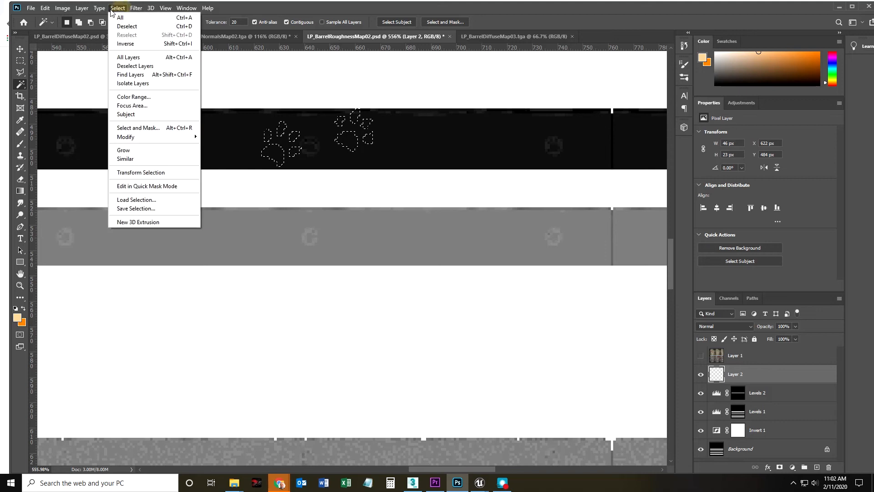
mouse_move(62, 9)
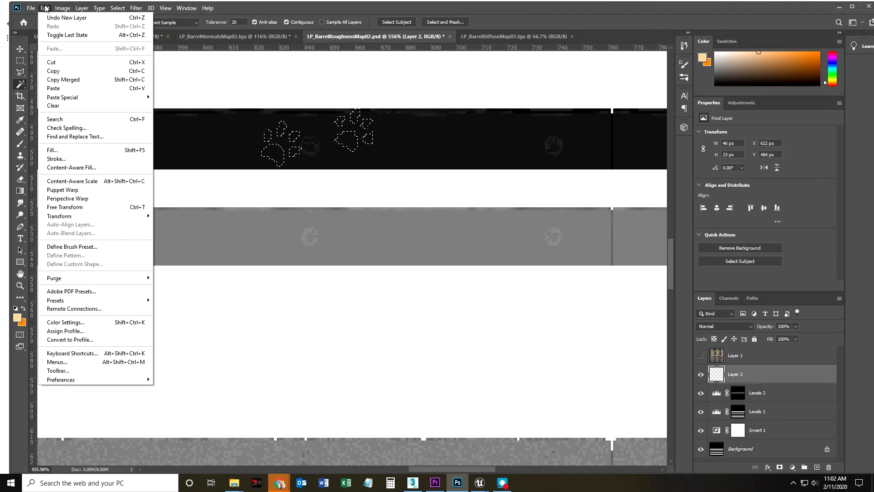
left_click(65, 150)
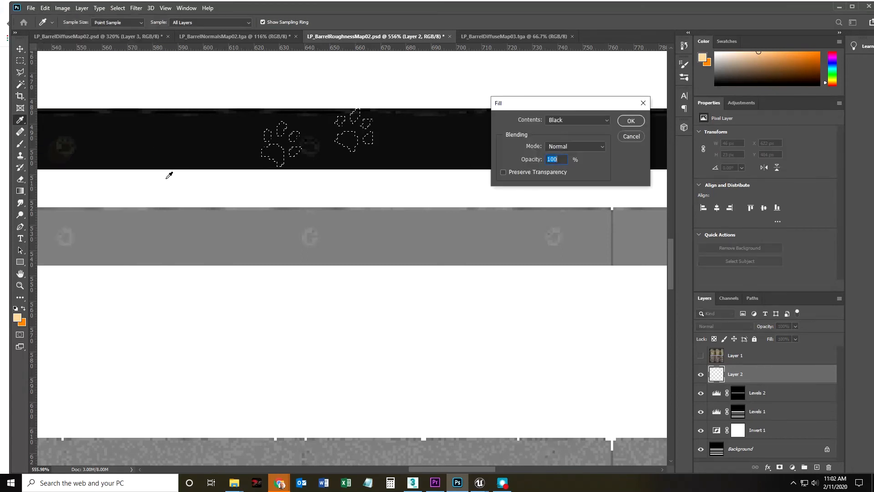
left_click(589, 120)
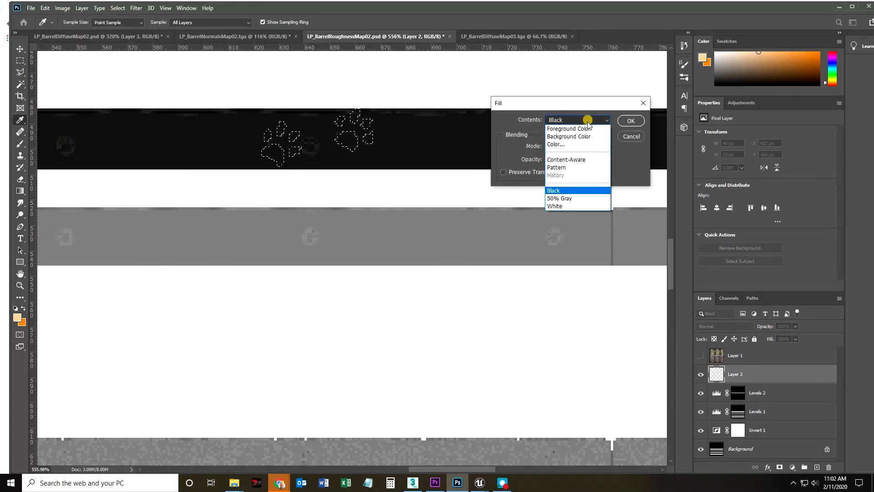
left_click(571, 145)
type("ffb700")
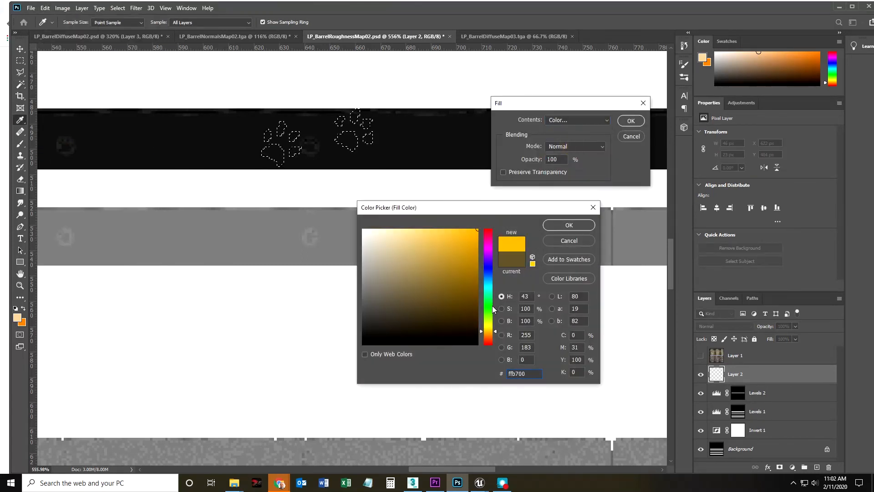
left_click_drag(493, 306, 487, 213)
left_click(556, 227)
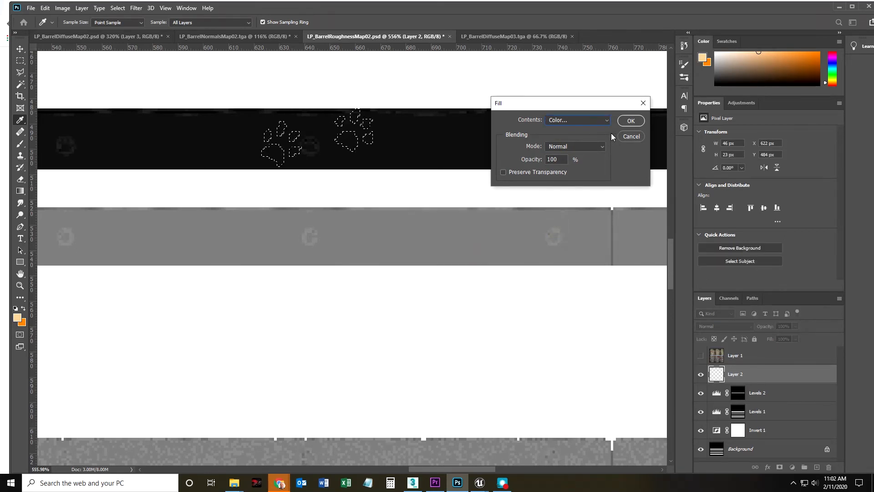
left_click(630, 120)
key("w")
left_click(20, 60)
key("ctrl+d")
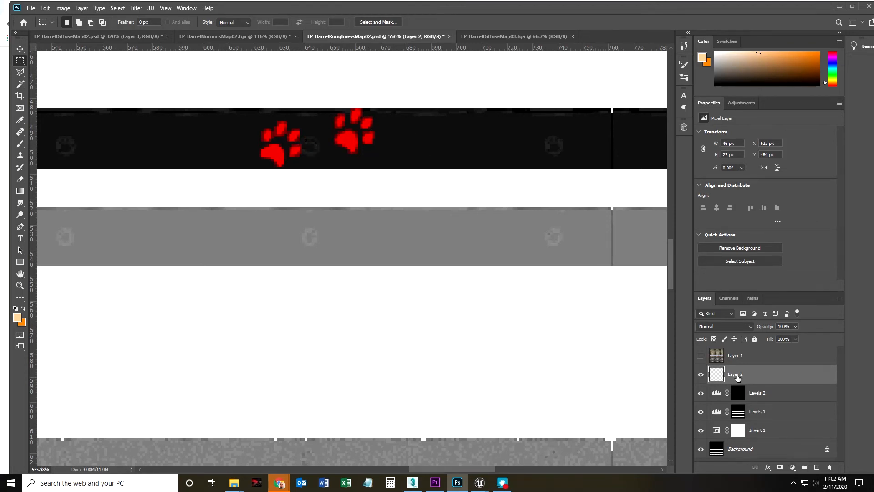
Step: Add a Hue/Saturation adjustment clipped to the paw-print layer, with Saturation -100 and Lightness +52
left_click(741, 103)
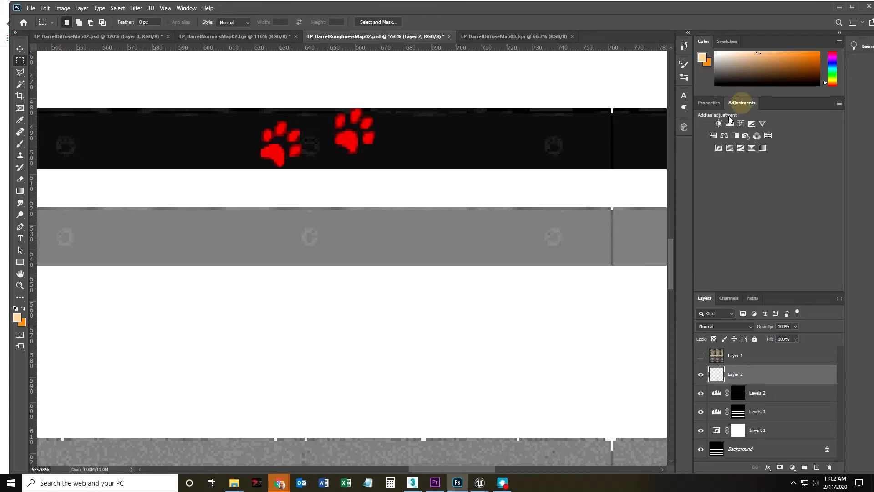
left_click(714, 137)
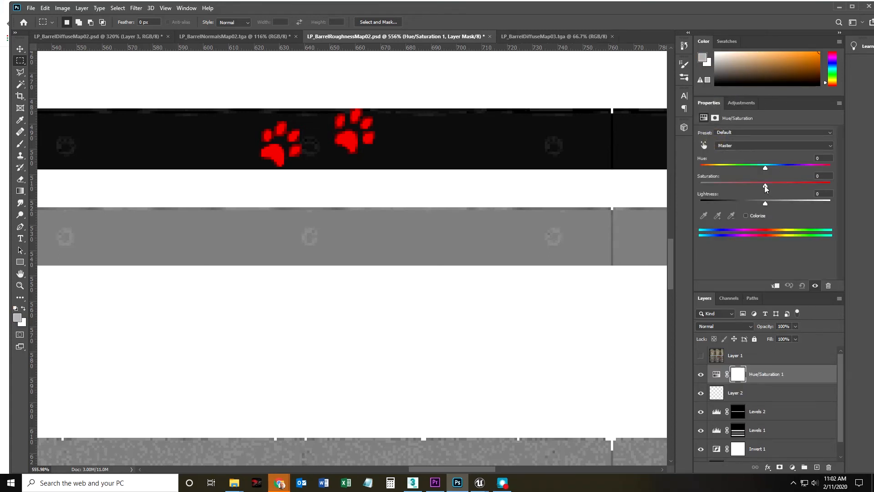
left_click_drag(765, 185, 687, 178)
mouse_move(765, 203)
left_mouse_down()
mouse_move(742, 203)
mouse_move(774, 203)
mouse_move(738, 203)
mouse_move(801, 202)
mouse_move(747, 206)
mouse_move(758, 198)
left_mouse_up()
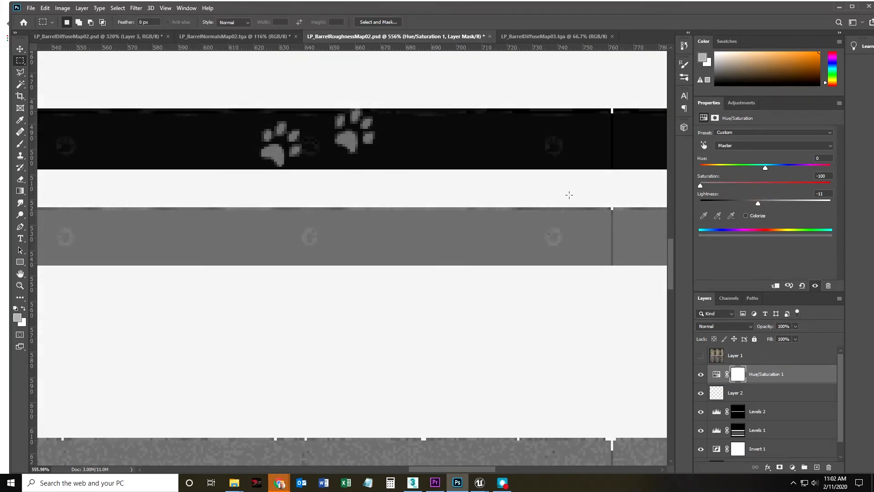
left_click(775, 287)
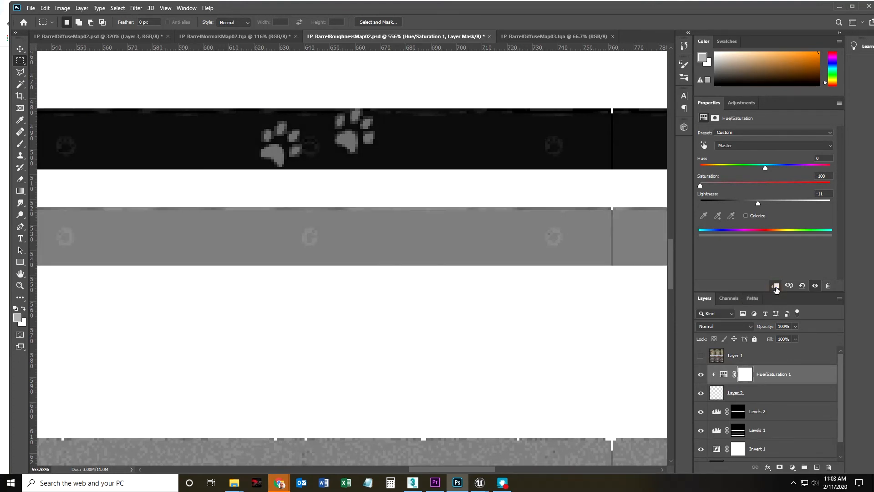
left_click_drag(759, 201, 799, 202)
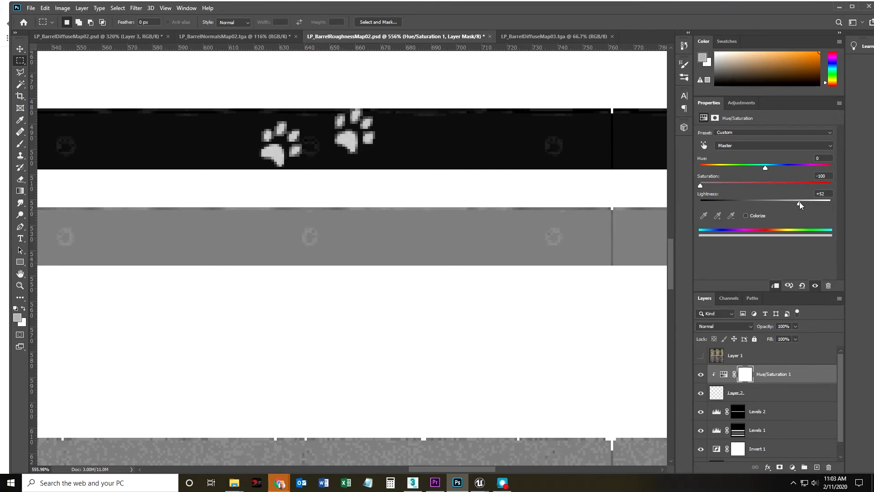
Step: Add a new layer above the Hue/Saturation adjustment and set the Brush's foreground colour to a medium gray
left_click(817, 468)
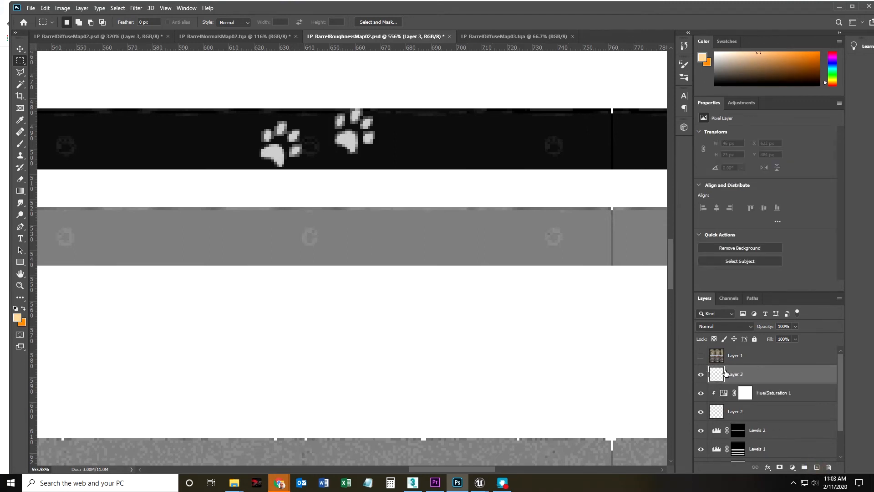
left_click(20, 144)
left_click(22, 309)
left_click(17, 318)
left_click(345, 258)
left_click_drag(345, 258, 334, 268)
left_click_drag(378, 286, 345, 284)
left_click(569, 225)
key("b")
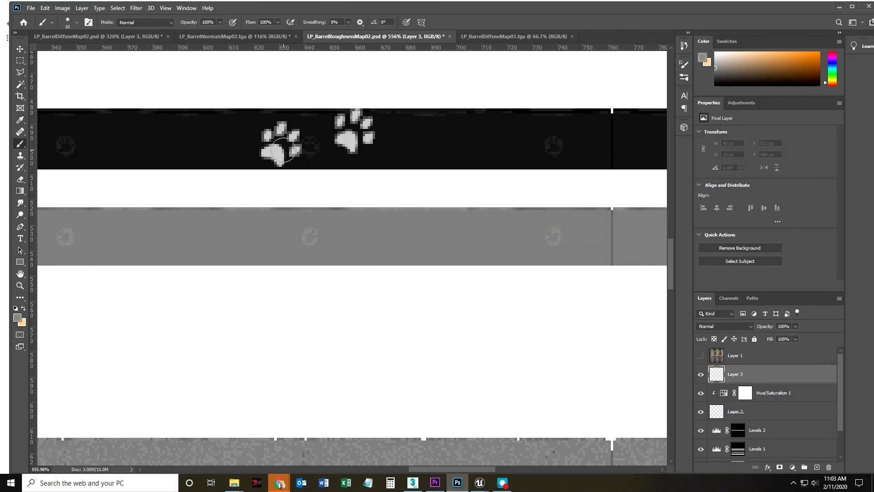
Step: Paint soft gray smudges over and around both paw prints along the black band, enlarging the brush to 30 px
key("bracketright")
key("bracketright")
key("bracketleft")
left_click(259, 140)
key("bracketright")
key("bracketright")
key("bracketright")
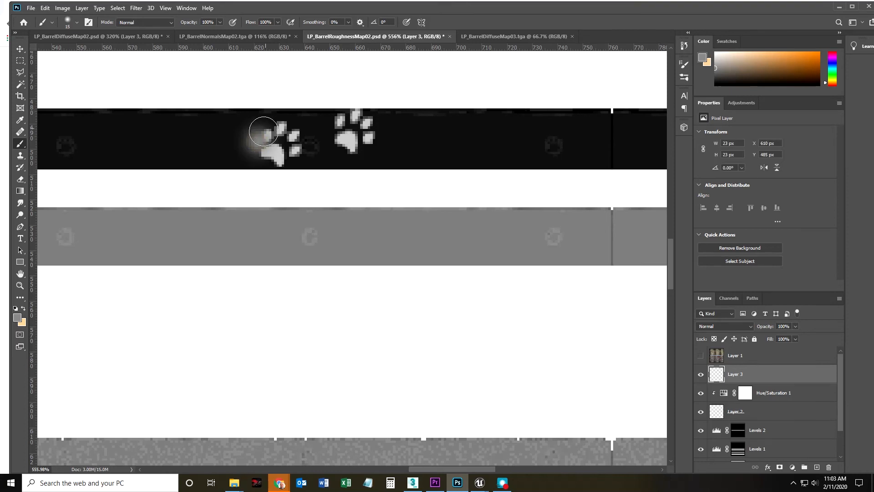
left_click(271, 139)
left_click(283, 140)
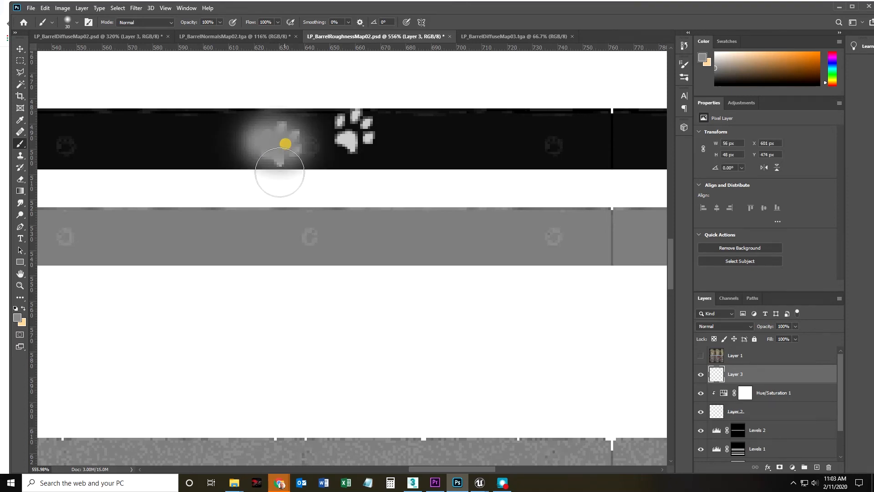
left_click(327, 132)
left_click_drag(326, 128, 440, 133)
left_click(210, 145)
left_click_drag(225, 120, 238, 148)
left_click_drag(165, 147, 175, 135)
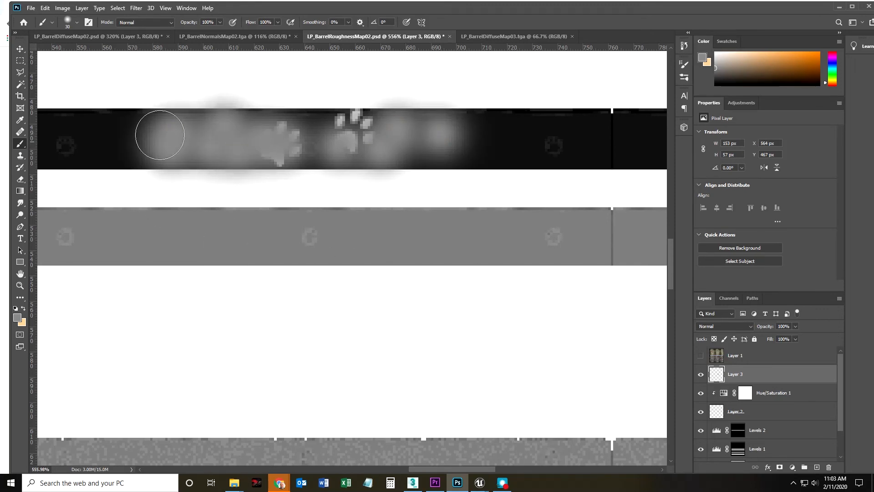
Step: Delete the gray smudge paint that spills above and below the black band using rectangular selections
left_click(20, 60)
mouse_move(443, 86)
left_mouse_down()
mouse_move(512, 97)
mouse_move(519, 111)
left_mouse_up()
key("Delete")
key("ctrl+d")
left_click_drag(363, 175, 62, 170)
key("Delete")
key("ctrl+d")
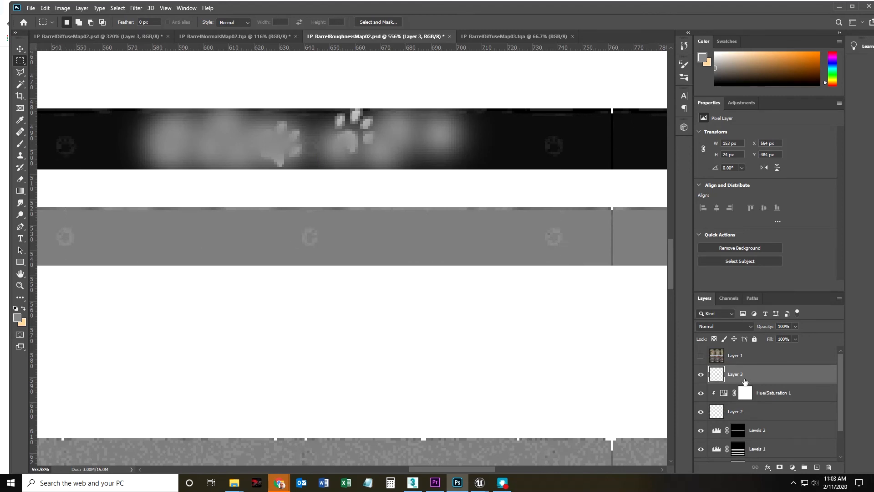
Step: Compare the band with and without the smudge layer, the Hue/Saturation adjustment and the paw-print layer
left_click(700, 375)
left_click(700, 375)
left_click(700, 374)
left_click(701, 375)
left_click(701, 375)
left_click(701, 374)
left_click(701, 375)
left_click(701, 374)
left_click(701, 394)
left_click(701, 394)
left_click(701, 394)
left_click(701, 394)
left_click(701, 413)
left_click(701, 414)
left_click(701, 413)
left_click(701, 413)
left_click_drag(380, 281, 328, 287, "ctrl")
left_click_drag(415, 270, 462, 261, "ctrl")
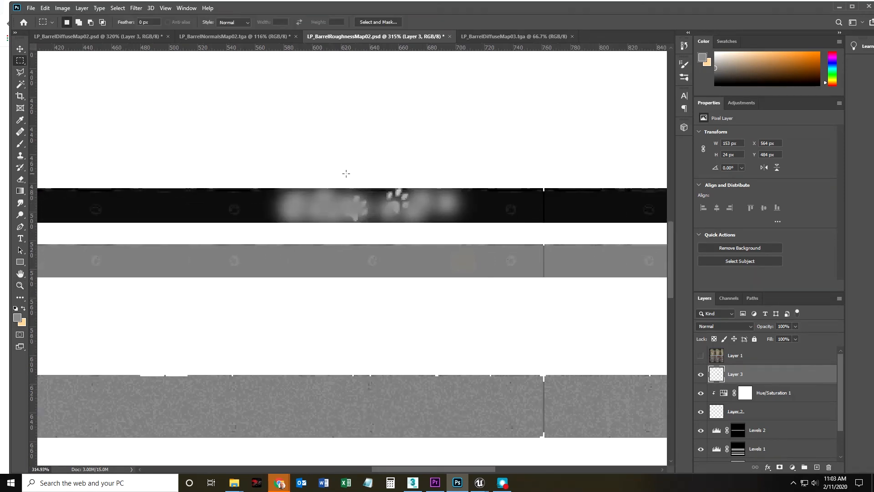
Step: Save the roughness PSD, and save it as a 16 bits/pixel Targa over the existing roughness map in the Maps folder
left_click(31, 8)
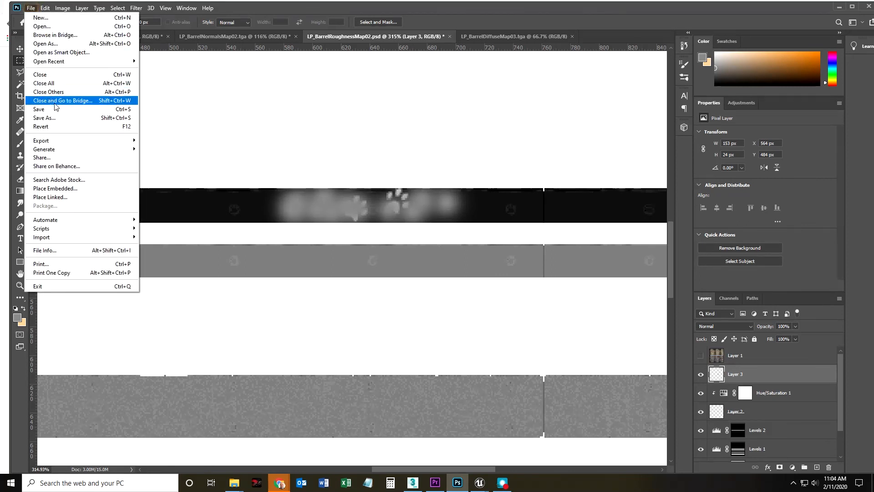
left_click(89, 110)
left_click(31, 8)
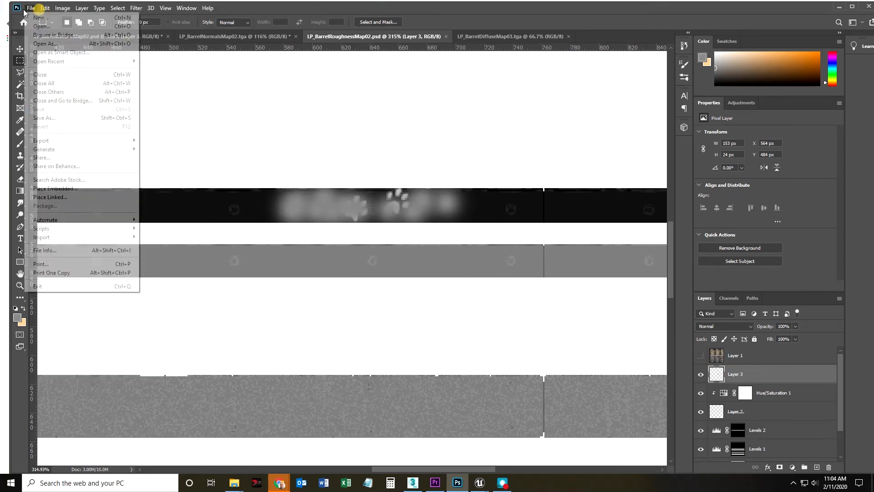
left_click(44, 118)
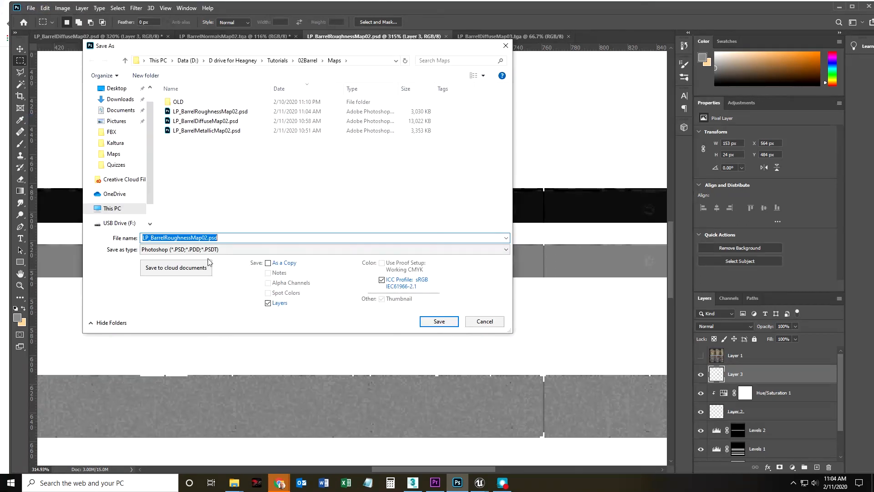
left_click(205, 249)
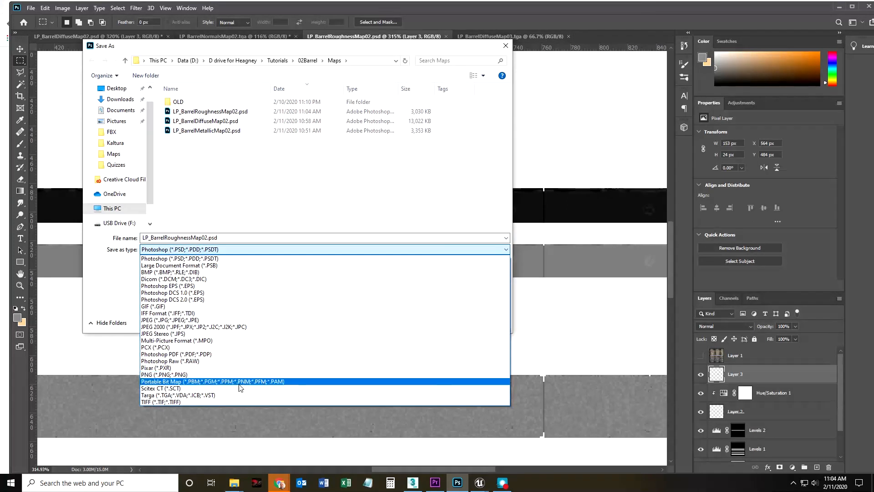
left_click(198, 395)
left_click(197, 113)
left_click(198, 121)
left_click(439, 321)
left_click(458, 242)
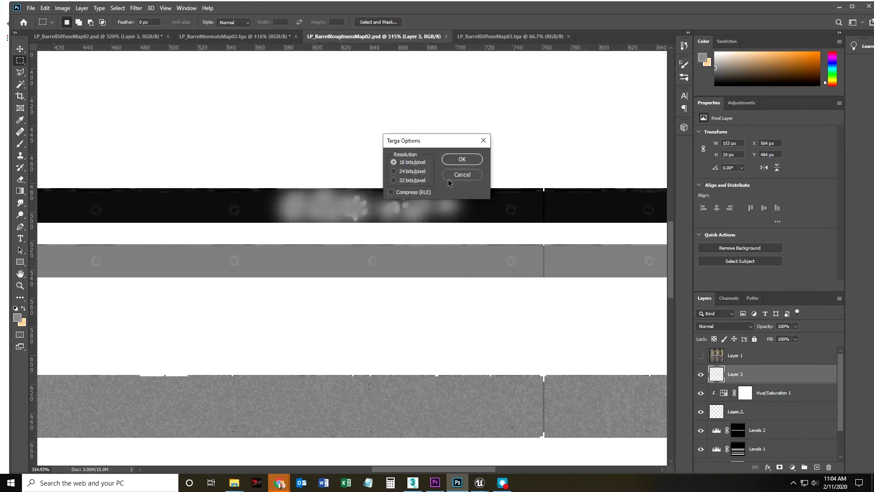
left_click(450, 160)
Step: Switch to the Unreal level editor, reimport the LP_BarrelDiffuseMap03 texture and view the paw prints on the barrel
mouse_move(479, 483)
left_click(433, 455)
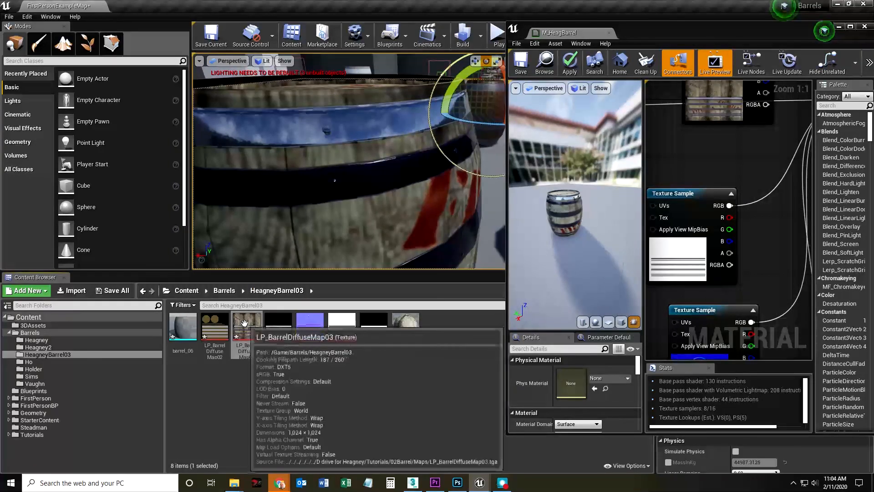
right_click(254, 339)
left_click(304, 115)
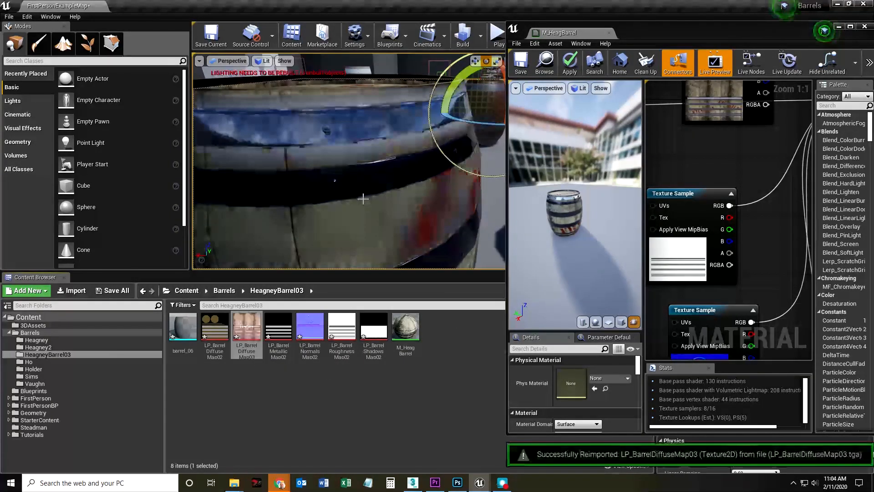
right_click_drag(391, 208, 390, 208)
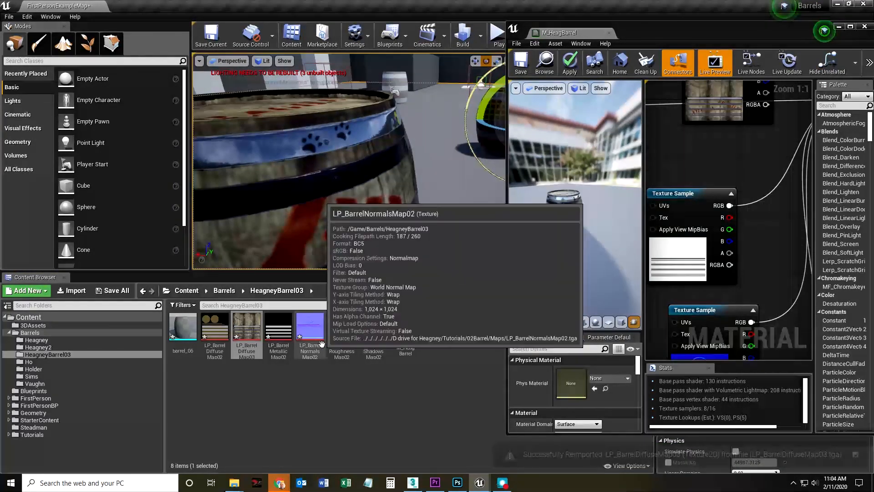
Step: Reimport the LP_BarrelRoughnessMap02 texture and inspect the barrel in the level from several angles
right_click(342, 330)
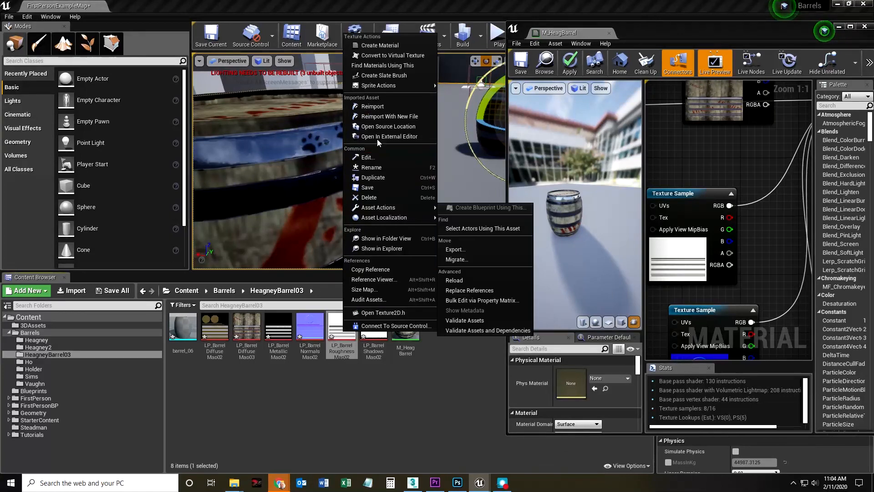
left_click(373, 106)
right_click_drag(365, 197, 331, 207)
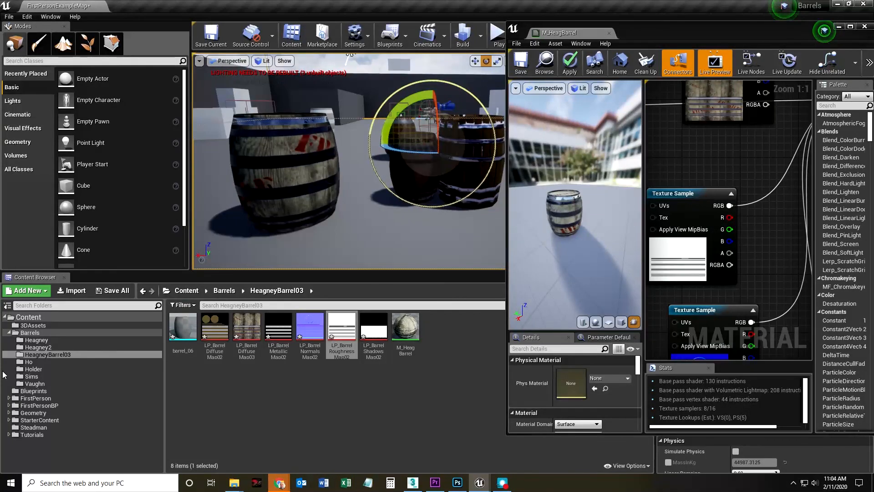